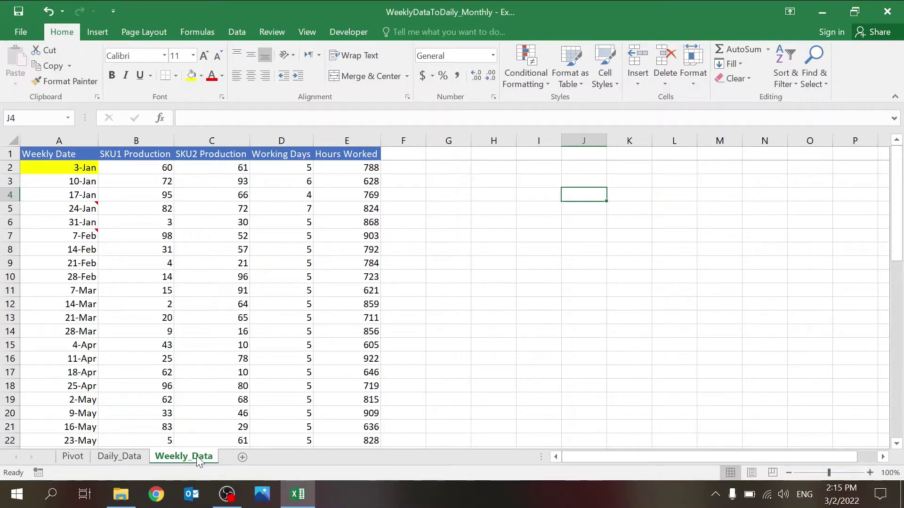
- Review the Weekly Date column and its first weekly date formulas on Weekly_Data
{"action": "left_click", "coordinate": [63, 140]}
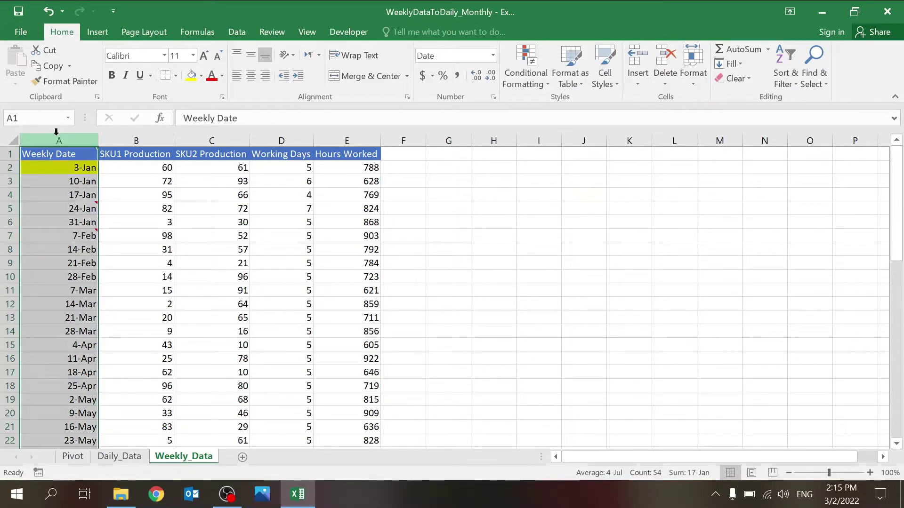
{"action": "left_click", "coordinate": [77, 165]}
{"action": "key", "text": "Down"}
{"action": "key", "text": "Down"}
{"action": "key", "text": "Down"}
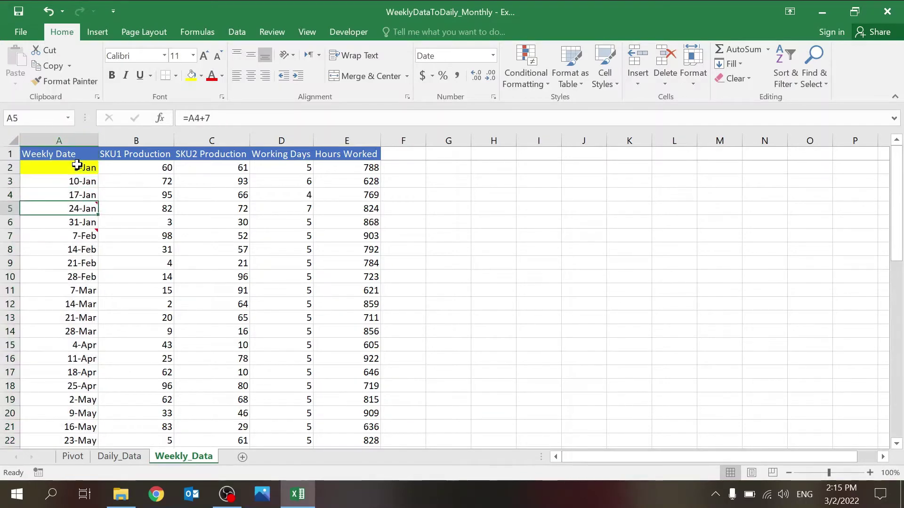
{"action": "key", "text": "Down"}
{"action": "key", "text": "Up"}
{"action": "key", "text": "Up"}
{"action": "key", "text": "Up"}
{"action": "key", "text": "Up"}
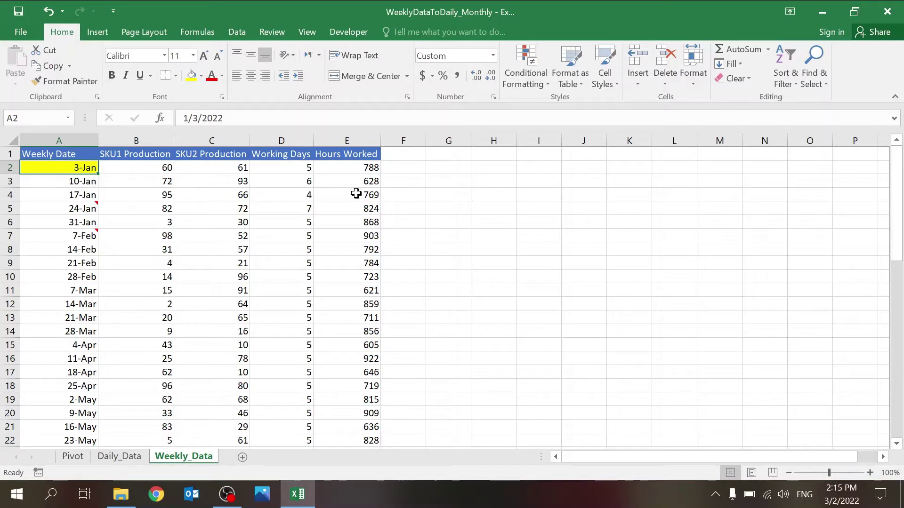
- Review the first week's SKU1 and SKU2 Production figures
{"action": "key", "text": "Right"}
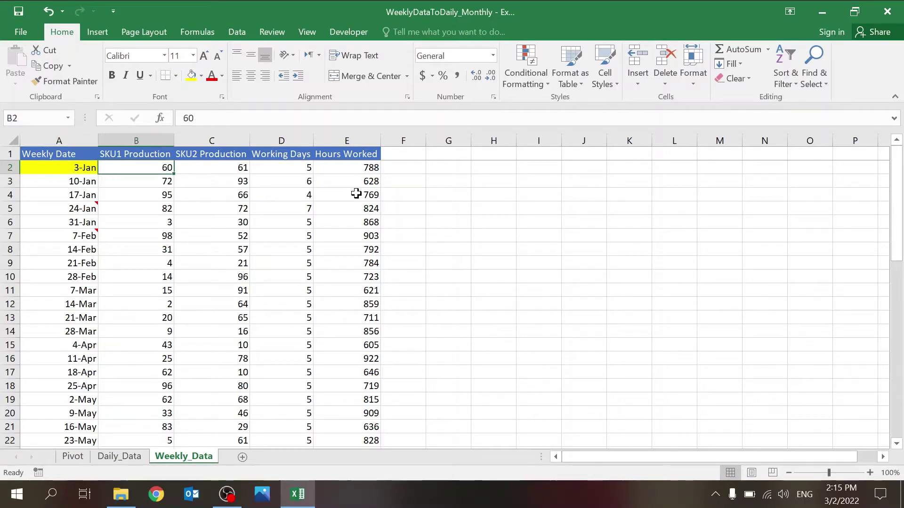
{"action": "key", "text": "Up"}
{"action": "key", "text": "Down"}
{"action": "key", "text": "Right"}
{"action": "key", "text": "Left"}
{"action": "key", "text": "Right"}
{"action": "key", "text": "Left"}
- Check the first week's Working Days and Hours Worked values against their headers
{"action": "key", "text": "Up"}
{"action": "key", "text": "Down"}
{"action": "key", "text": "Right"}
{"action": "key", "text": "Right"}
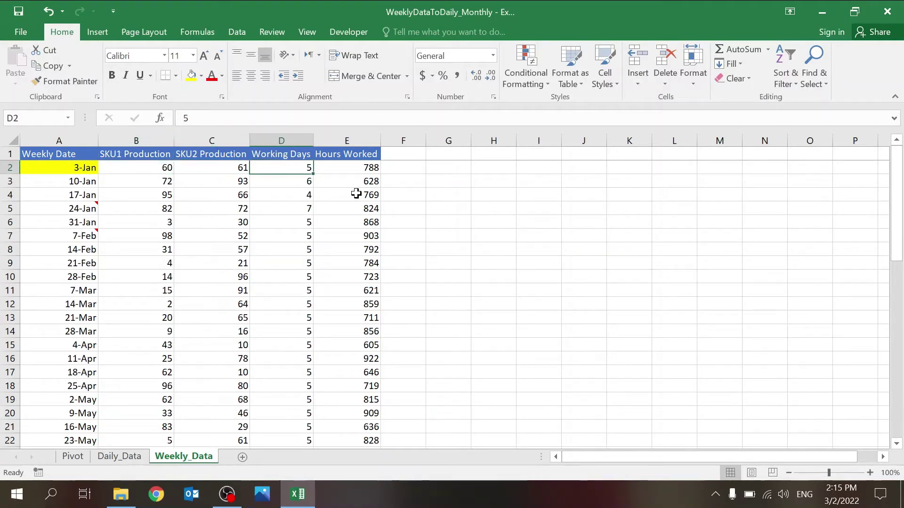
{"action": "key", "text": "Up"}
{"action": "key", "text": "Down"}
{"action": "key", "text": "Up"}
{"action": "key", "text": "Down"}
{"action": "key", "text": "Right"}
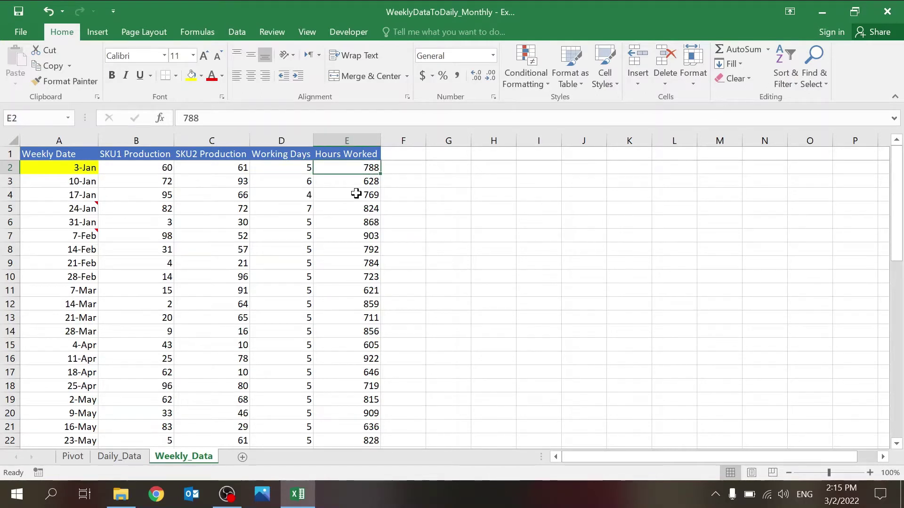
{"action": "key", "text": "Left"}
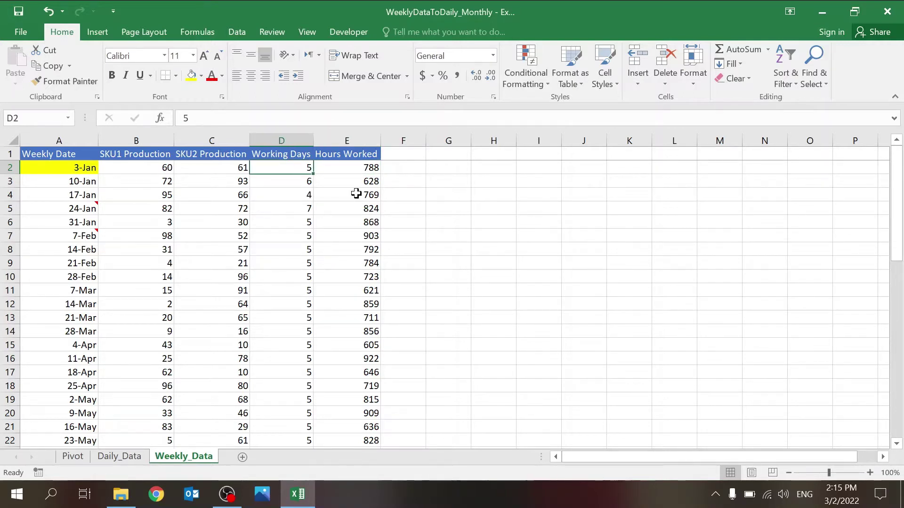
{"action": "key", "text": "Down"}
{"action": "key", "text": "Up"}
- Glance at Daily_Data, then select the first week's full data row on Weekly_Data
{"action": "left_click", "coordinate": [114, 457]}
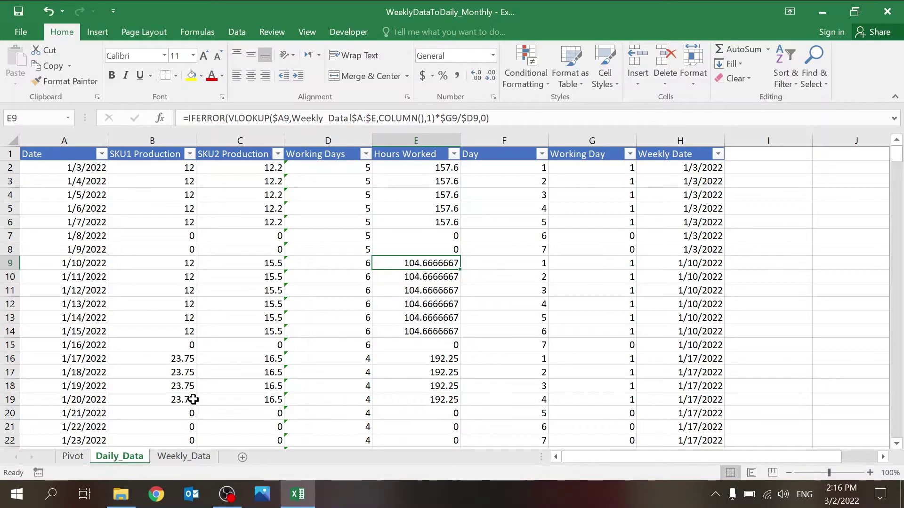
{"action": "left_click", "coordinate": [183, 457]}
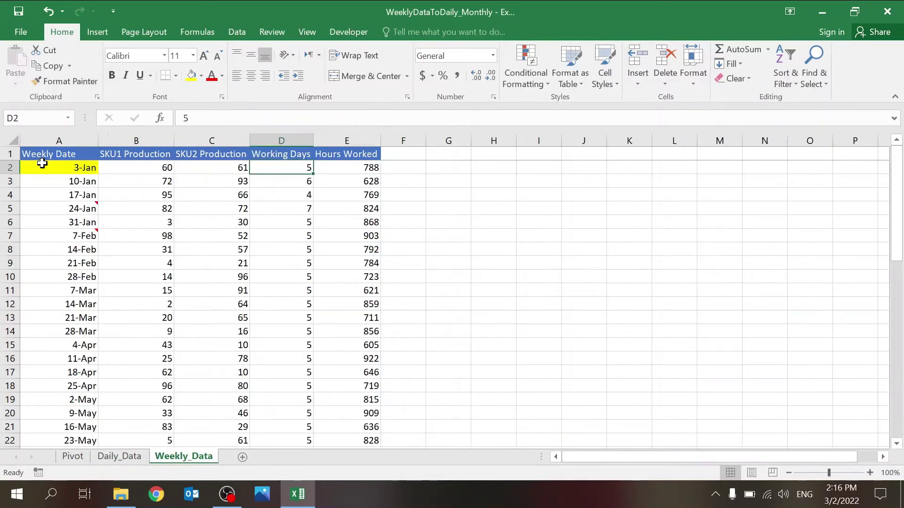
{"action": "left_click_drag", "start_coordinate": [43, 163], "coordinate": [397, 176]}
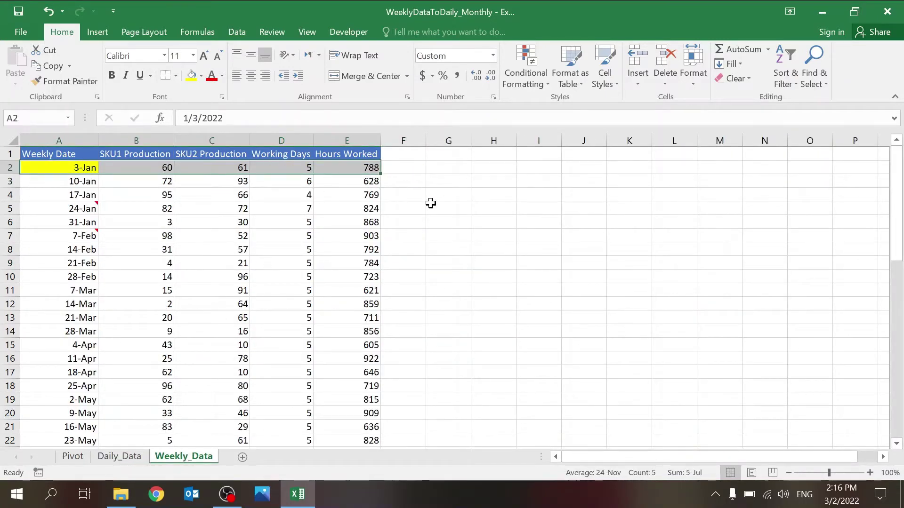
{"action": "left_click", "coordinate": [422, 165]}
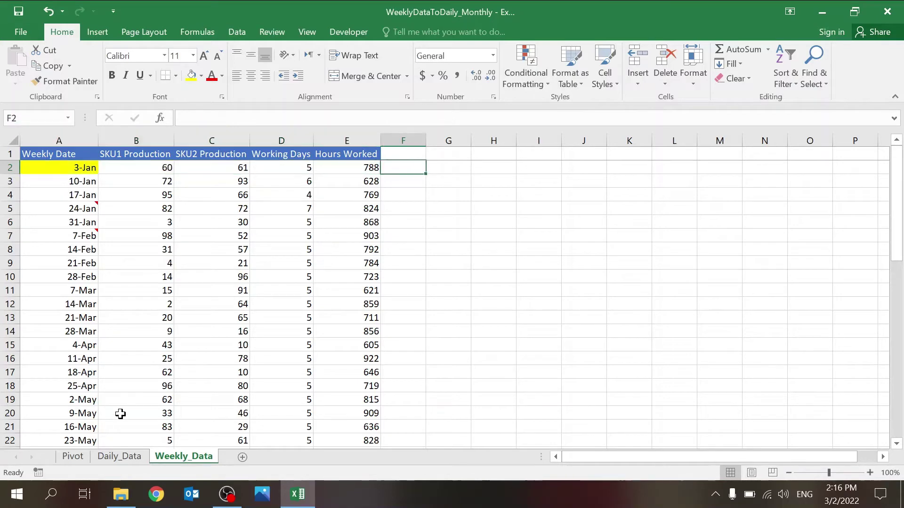
- On Daily_Data, check the MIN formula for the first date and the plus-one-day formula below
{"action": "left_click", "coordinate": [120, 456]}
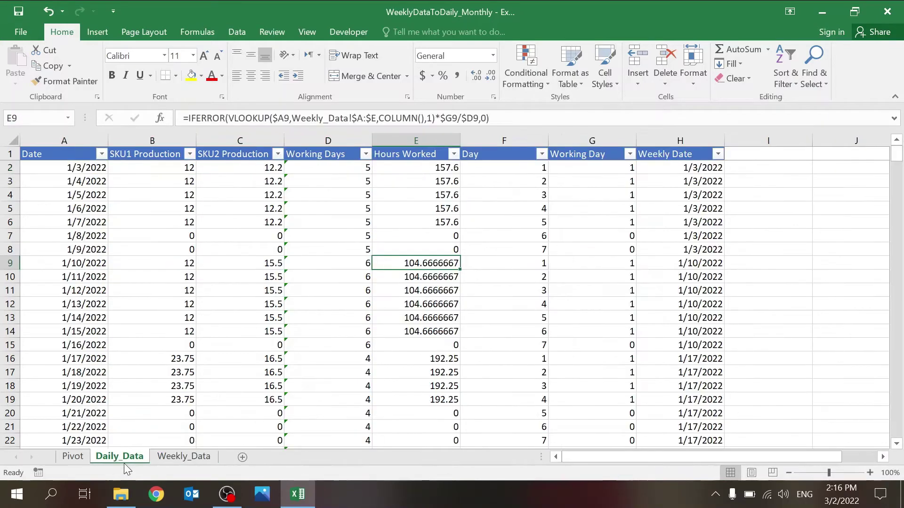
{"action": "left_click", "coordinate": [70, 149]}
{"action": "key", "text": "Down"}
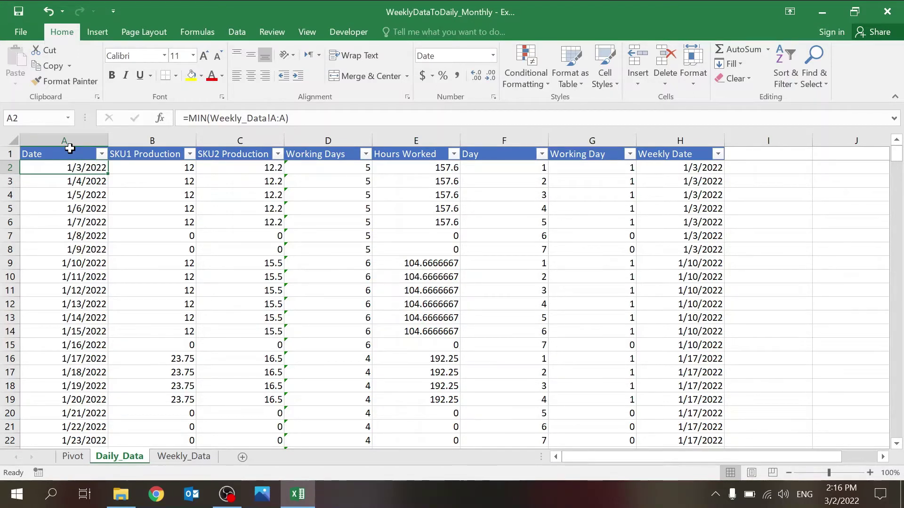
{"action": "key", "text": "Down"}
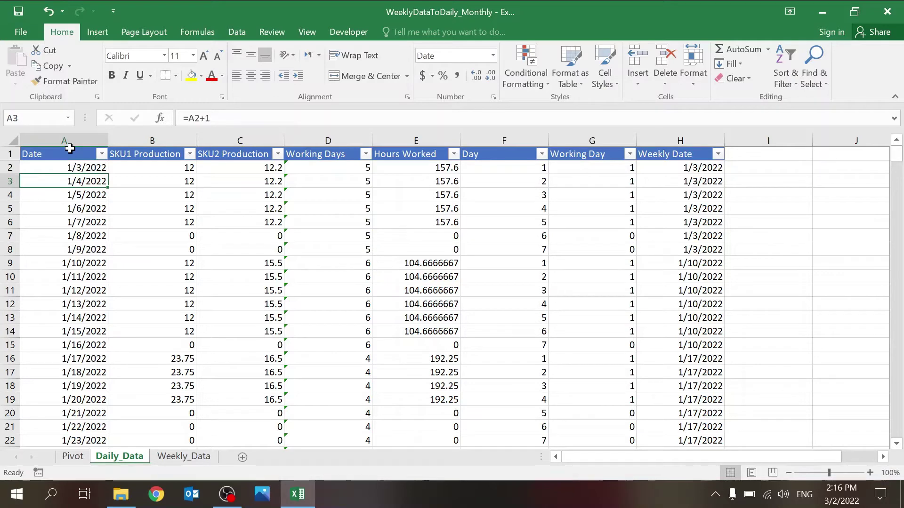
{"action": "key", "text": "Up"}
- Compare with Weekly_Data, then view the Daily_Data dates and SKU1 Production lookup formula
{"action": "left_click", "coordinate": [183, 456]}
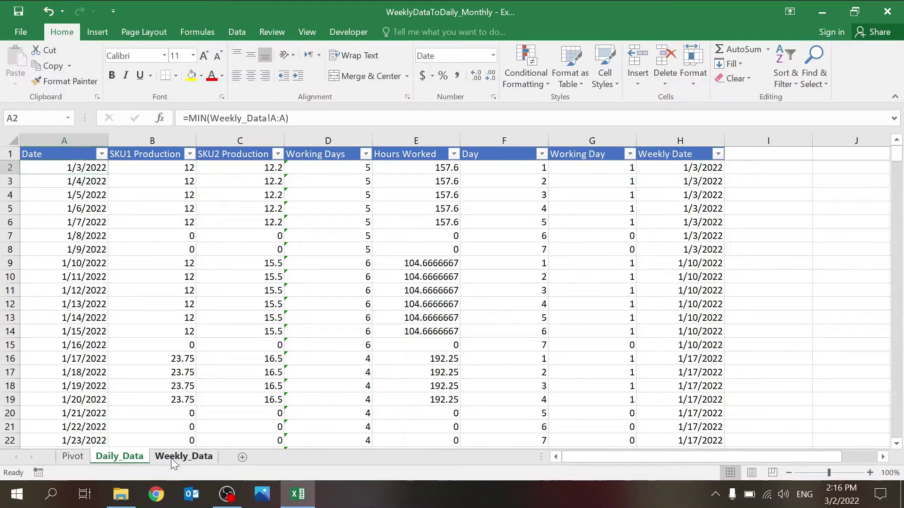
{"action": "left_click", "coordinate": [120, 457]}
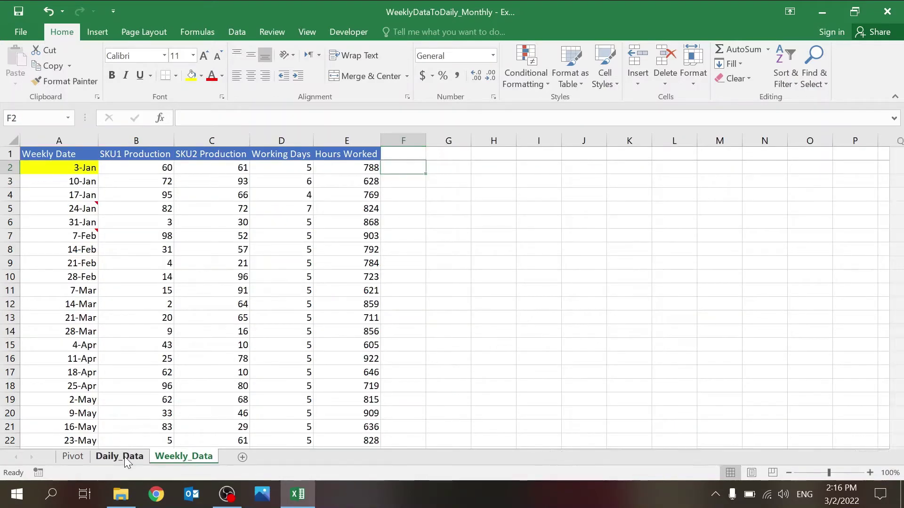
{"action": "key", "text": "Down"}
{"action": "key", "text": "Down"}
{"action": "key", "text": "Down"}
{"action": "key", "text": "Down"}
{"action": "key", "text": "Down"}
{"action": "key", "text": "Down"}
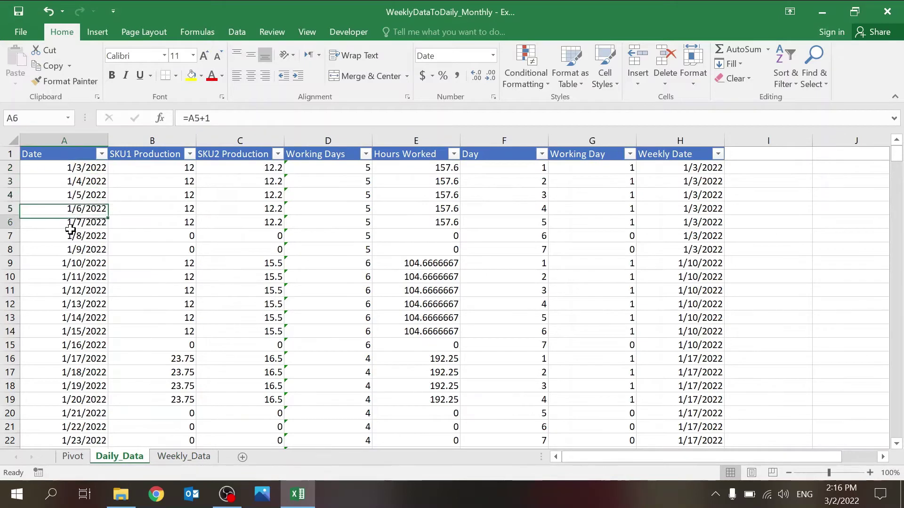
{"action": "key", "text": "Up"}
{"action": "key", "text": "Up"}
{"action": "key", "text": "Up"}
{"action": "key", "text": "Up"}
{"action": "key", "text": "Up"}
{"action": "key", "text": "Up"}
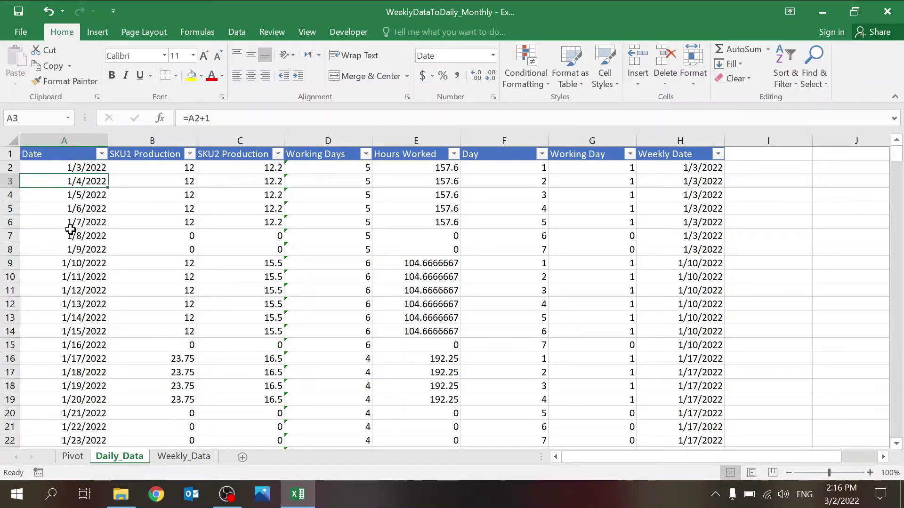
{"action": "key", "text": "Right"}
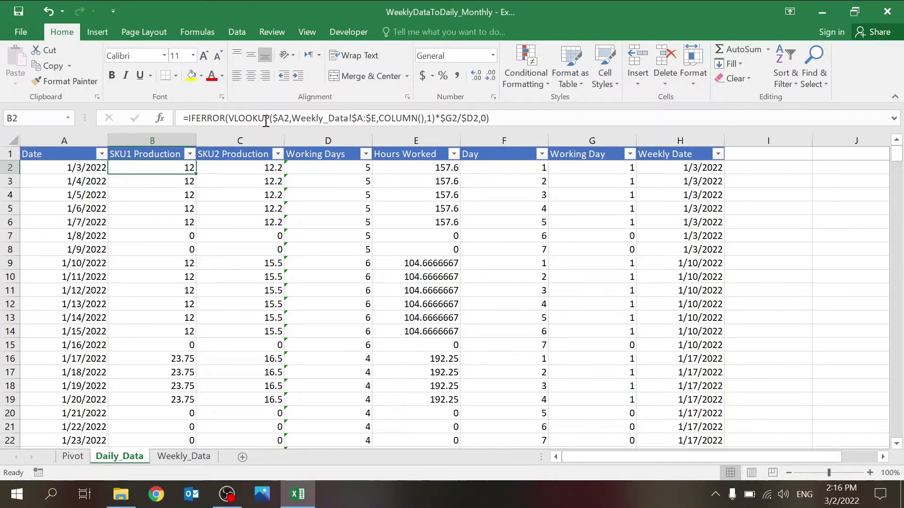
{"action": "left_click", "coordinate": [420, 118]}
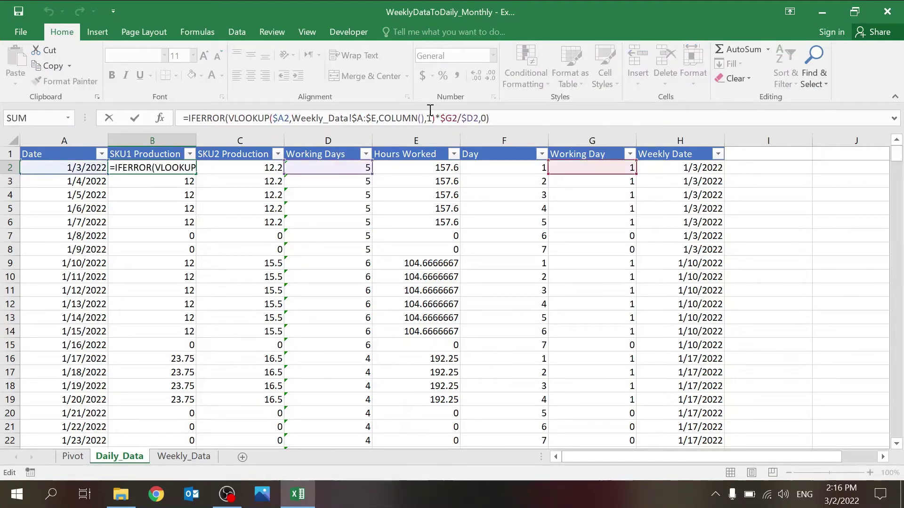
{"action": "key", "text": "Escape"}
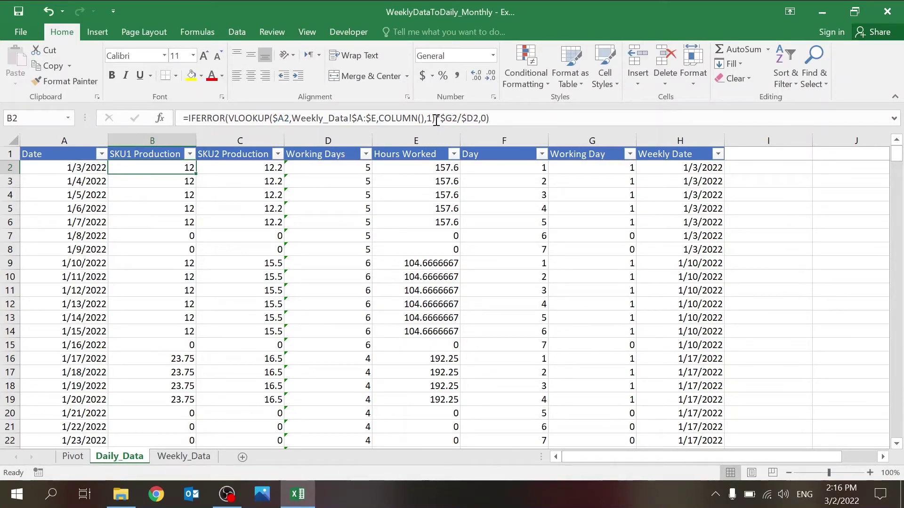
{"action": "left_click_drag", "start_coordinate": [435, 118], "coordinate": [479, 118]}
{"action": "key", "text": "Delete"}
{"action": "key", "text": "Return"}
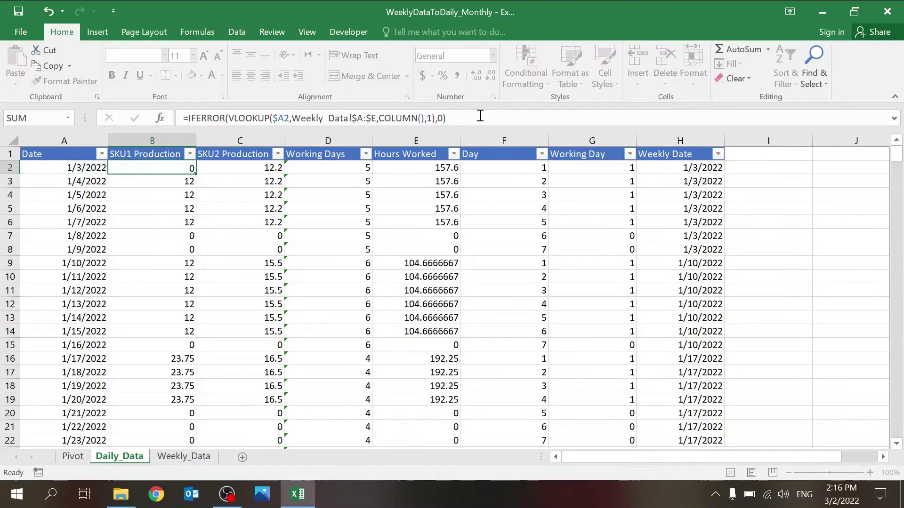
{"action": "key", "text": "Up"}
{"action": "left_click", "coordinate": [174, 456]}
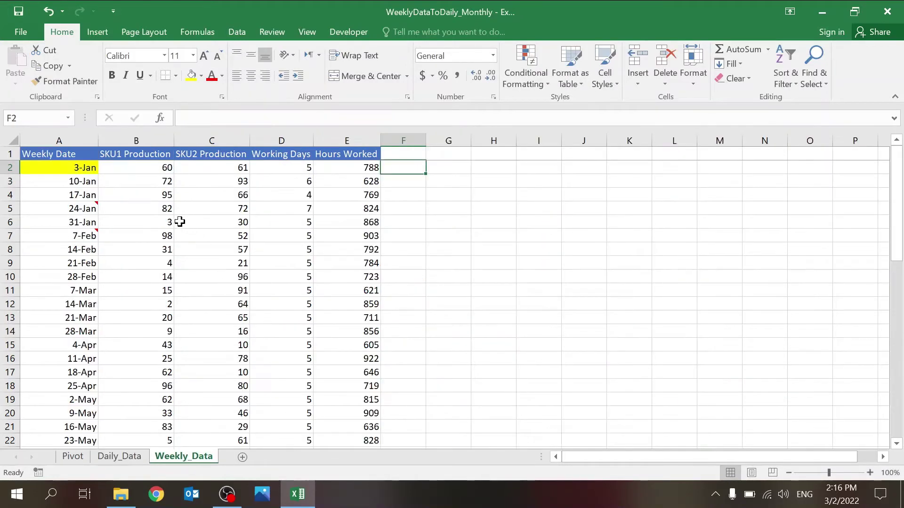
{"action": "left_click_drag", "start_coordinate": [152, 163], "coordinate": [239, 170]}
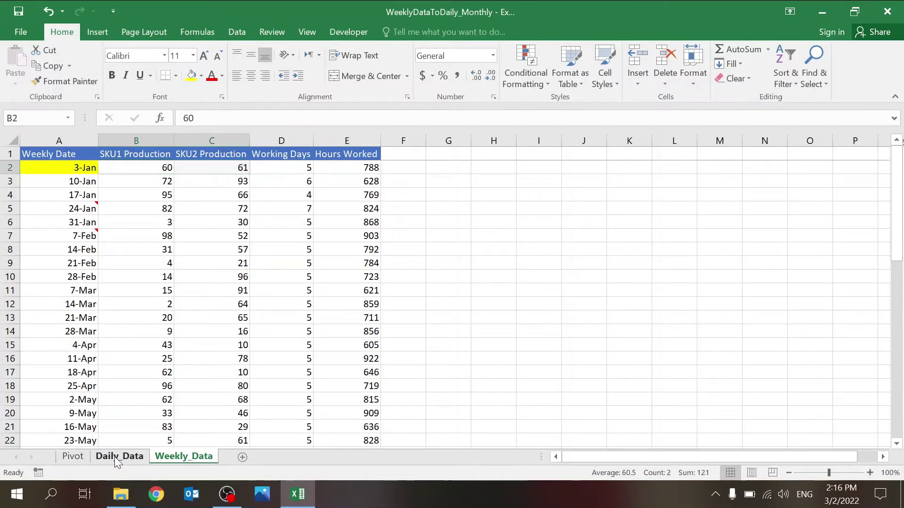
{"action": "left_click", "coordinate": [115, 456]}
{"action": "key", "text": "ctrl+z"}
{"action": "left_click", "coordinate": [452, 117]}
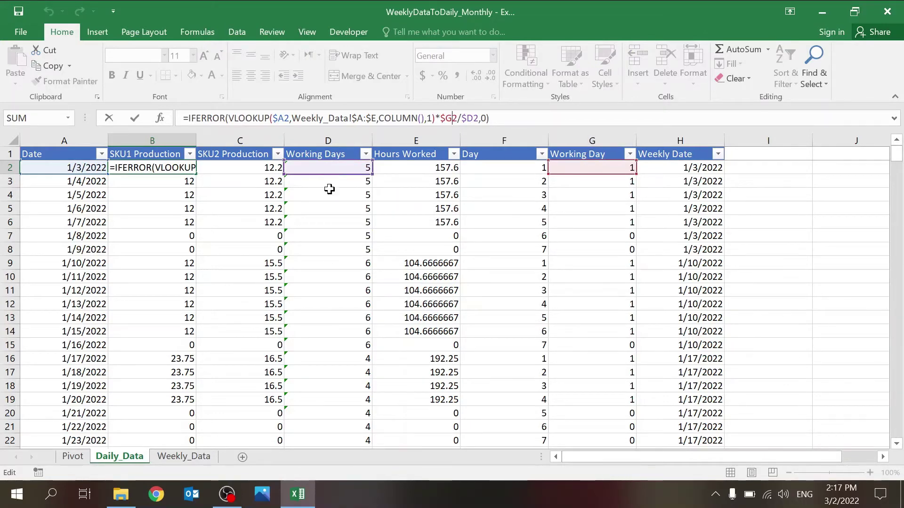
{"action": "key", "text": "Escape"}
{"action": "left_click", "coordinate": [574, 172]}
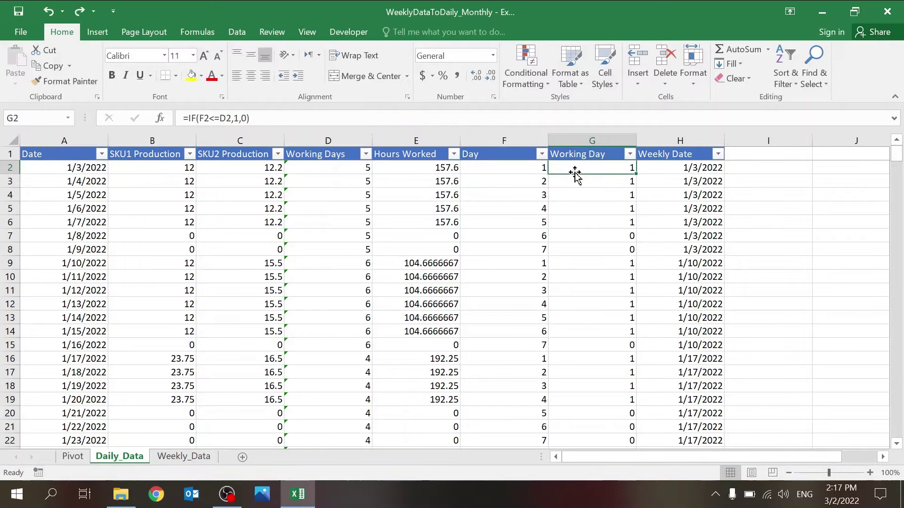
{"action": "key", "text": "F2"}
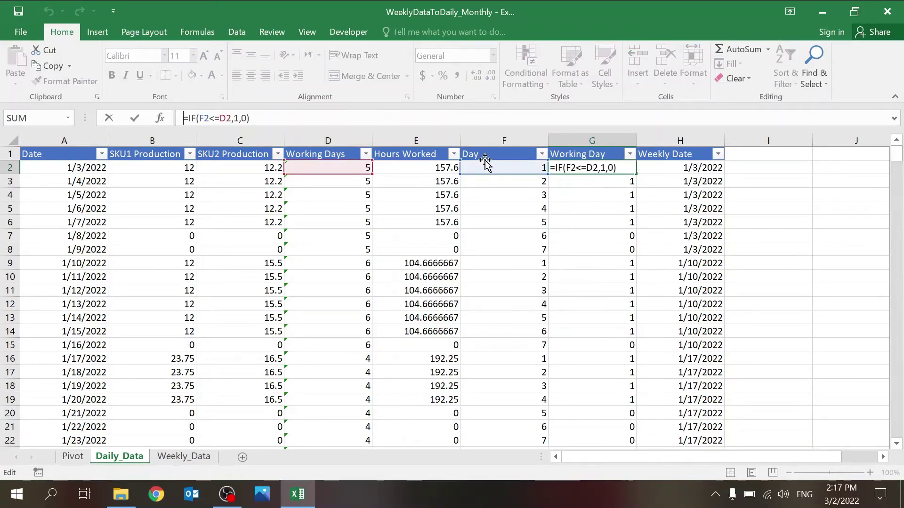
{"action": "key", "text": "Escape"}
{"action": "key", "text": "Left"}
{"action": "key", "text": "Down"}
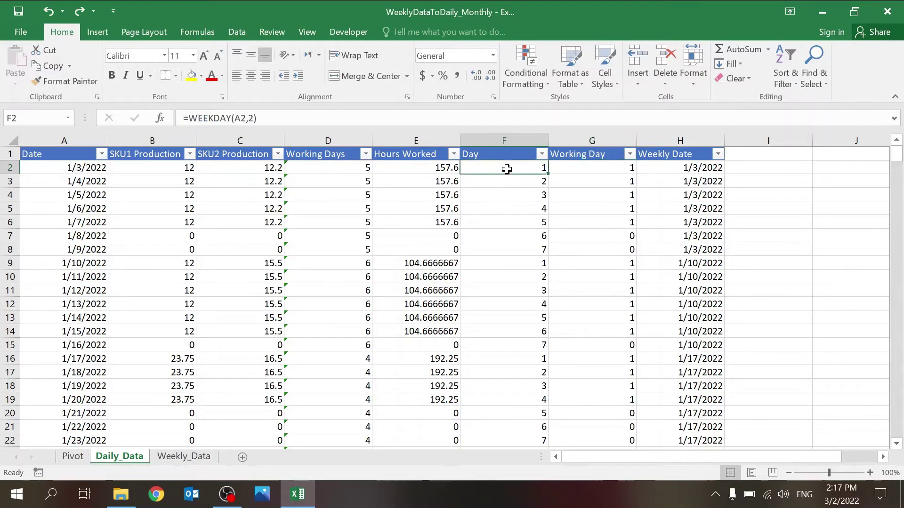
{"action": "key", "text": "Down"}
{"action": "key", "text": "Down"}
{"action": "key", "text": "Down"}
{"action": "key", "text": "Down"}
{"action": "key", "text": "Down"}
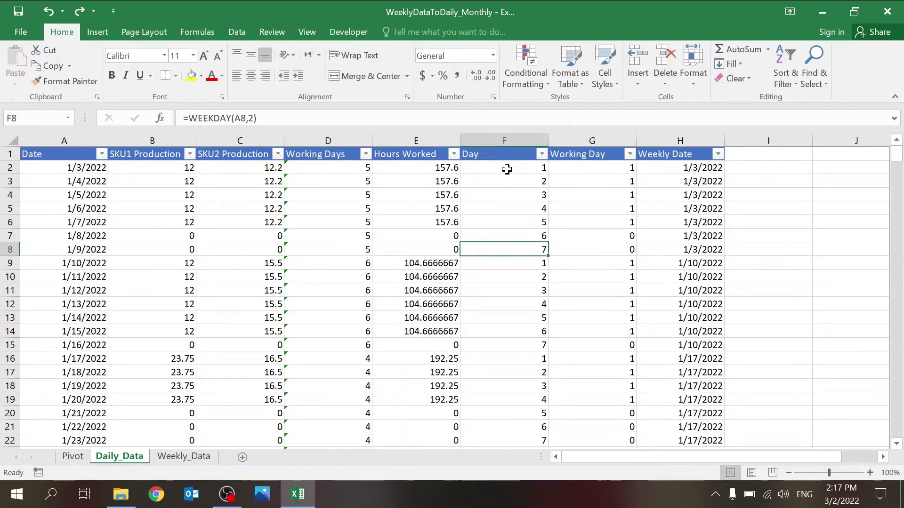
{"action": "left_click", "coordinate": [513, 173]}
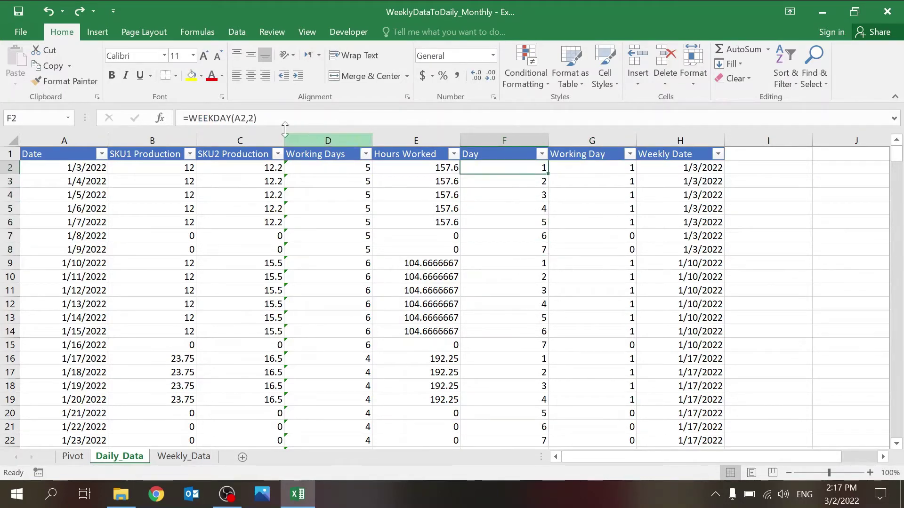
{"action": "left_click", "coordinate": [254, 118]}
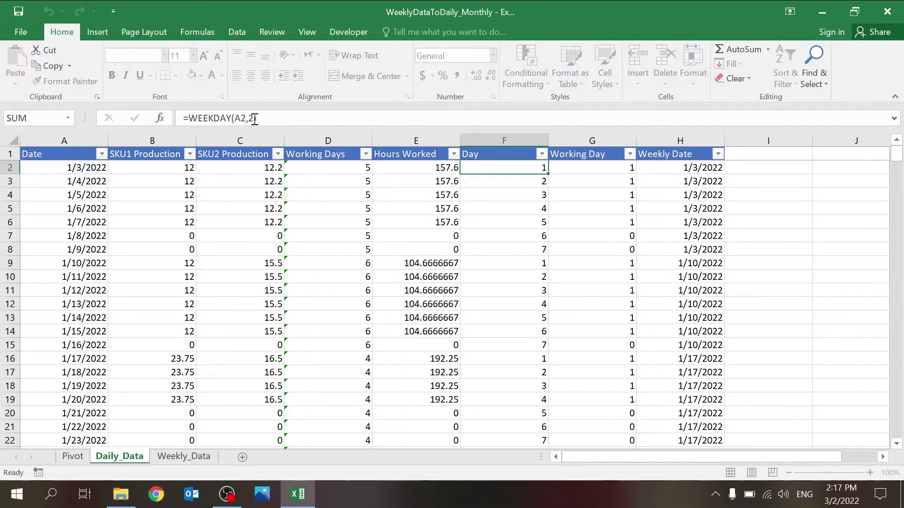
{"action": "key", "text": "Escape"}
{"action": "key", "text": "Left"}
{"action": "key", "text": "Left"}
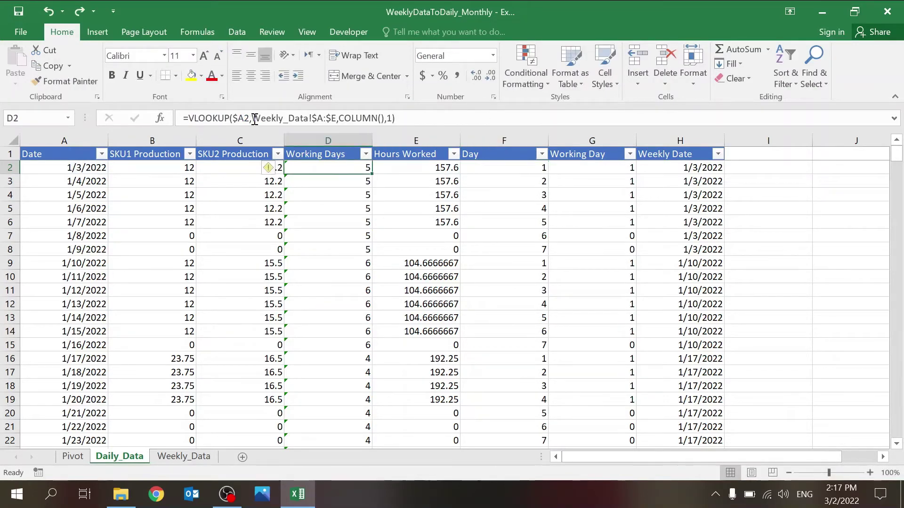
{"action": "key", "text": "shift+Down"}
{"action": "key", "text": "shift+Up"}
{"action": "key", "text": "Right"}
{"action": "key", "text": "Right"}
{"action": "key", "text": "Right"}
{"action": "key", "text": "Left"}
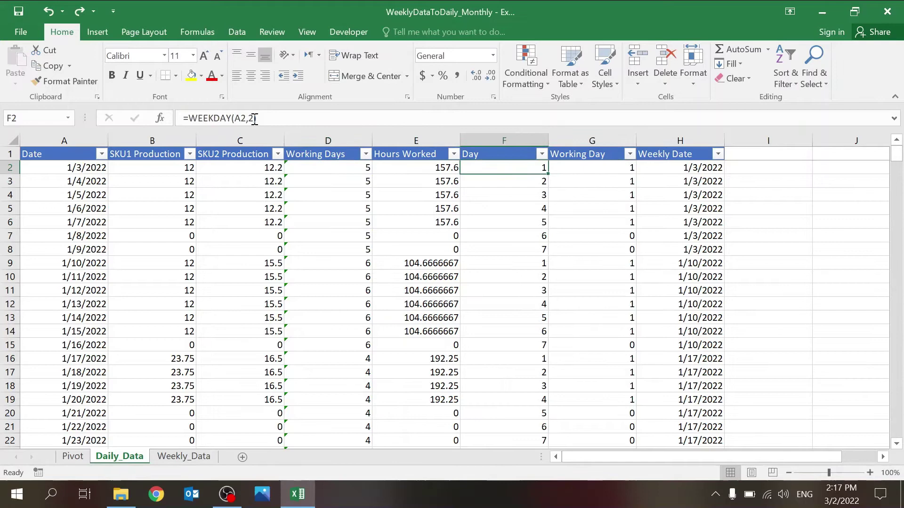
{"action": "key", "text": "Left"}
{"action": "key", "text": "Left"}
{"action": "key", "text": "Right"}
{"action": "key", "text": "Right"}
{"action": "key", "text": "Down"}
{"action": "key", "text": "Down"}
{"action": "key", "text": "Down"}
{"action": "key", "text": "Down"}
{"action": "key", "text": "Down"}
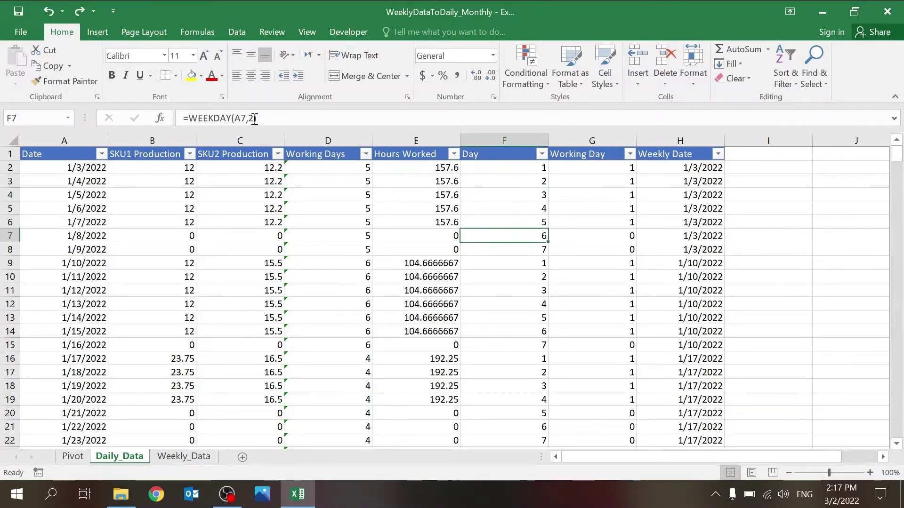
{"action": "key", "text": "Right"}
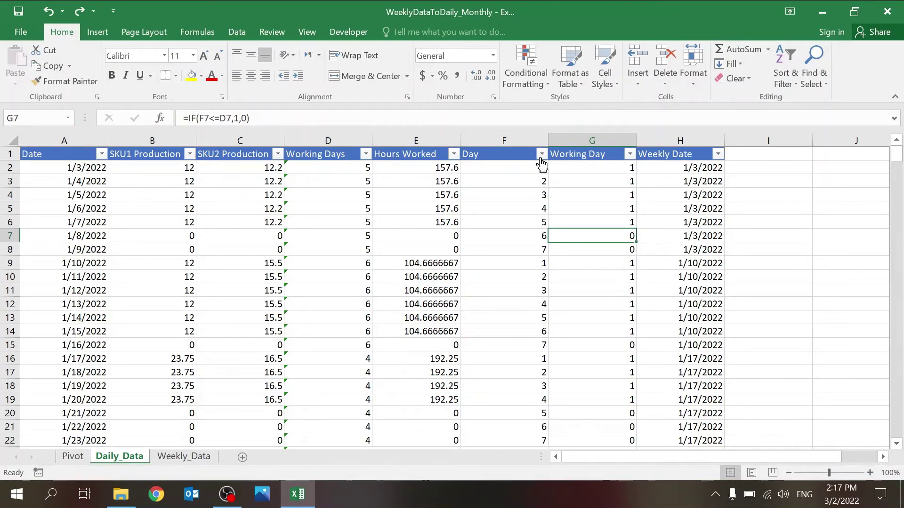
{"action": "left_click_drag", "start_coordinate": [528, 165], "coordinate": [521, 225]}
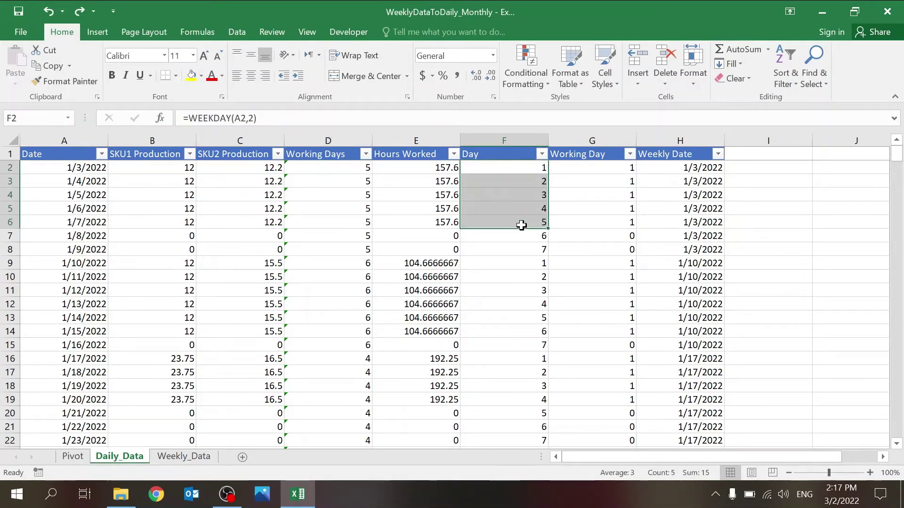
{"action": "left_click", "coordinate": [520, 236]}
{"action": "left_click", "coordinate": [522, 249]}
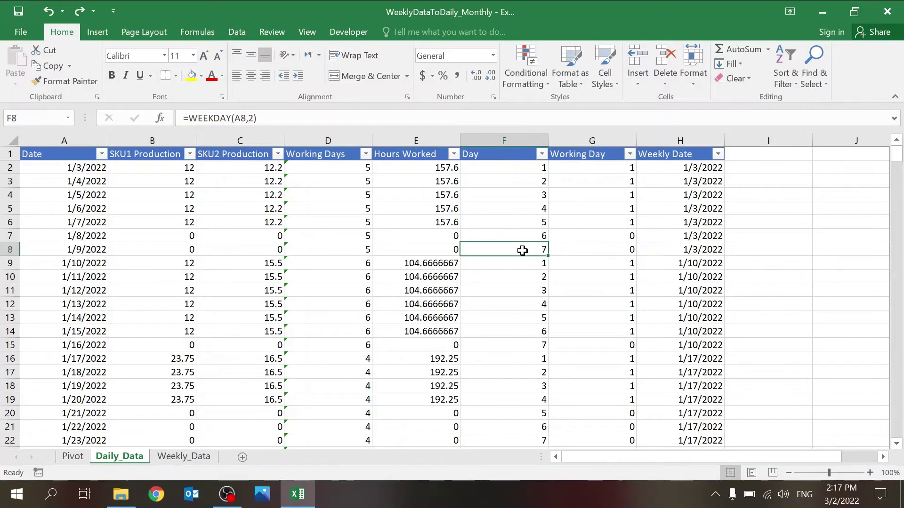
{"action": "left_click", "coordinate": [327, 264]}
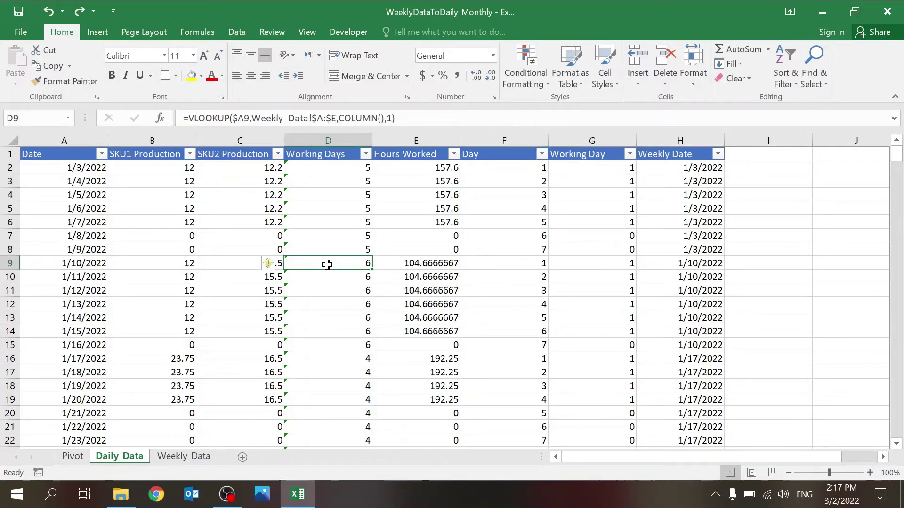
{"action": "left_click_drag", "start_coordinate": [529, 267], "coordinate": [525, 327]}
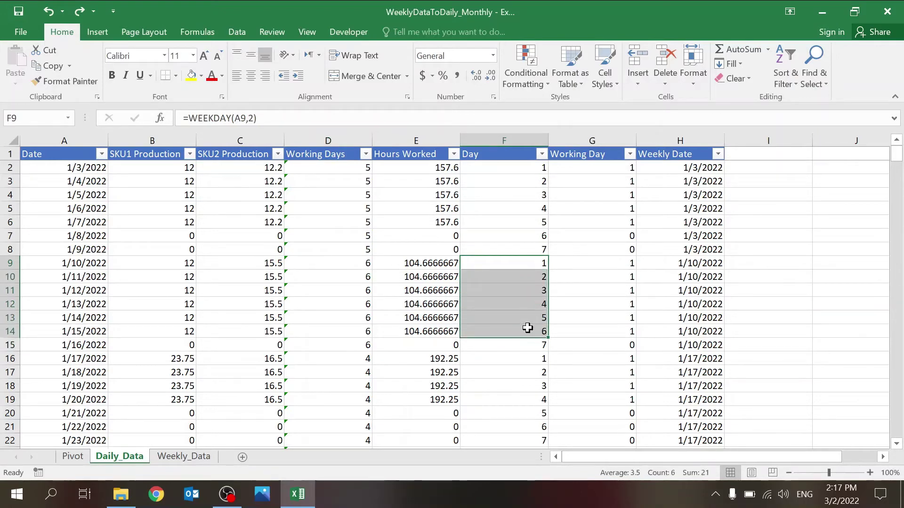
{"action": "left_click", "coordinate": [592, 178]}
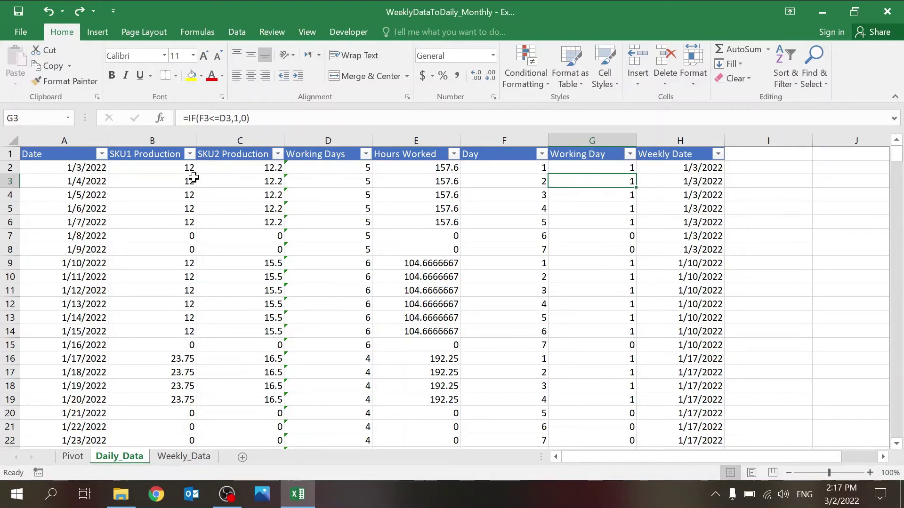
{"action": "left_click", "coordinate": [184, 166]}
{"action": "left_click", "coordinate": [188, 234]}
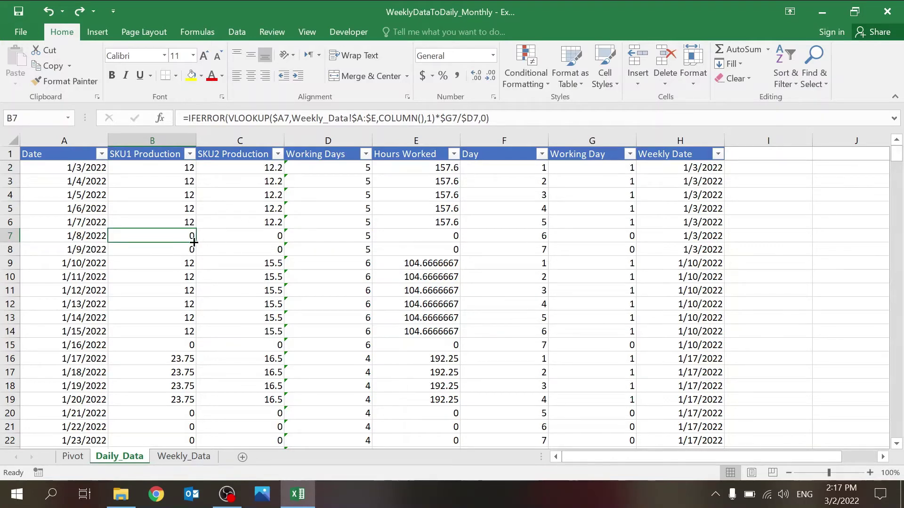
- Inspect the SKU1 Production, SKU2 Production and Hours Worked formulas on Daily_Data
{"action": "left_click", "coordinate": [182, 169]}
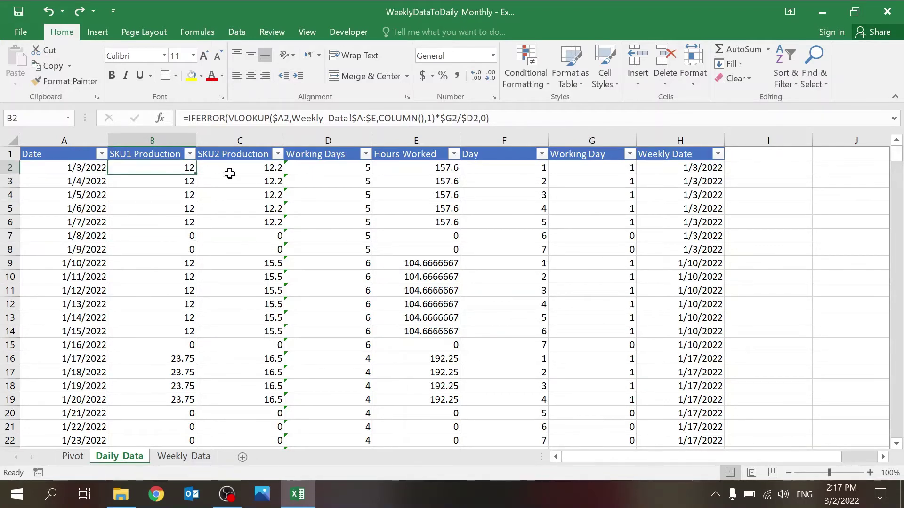
{"action": "left_click", "coordinate": [229, 173]}
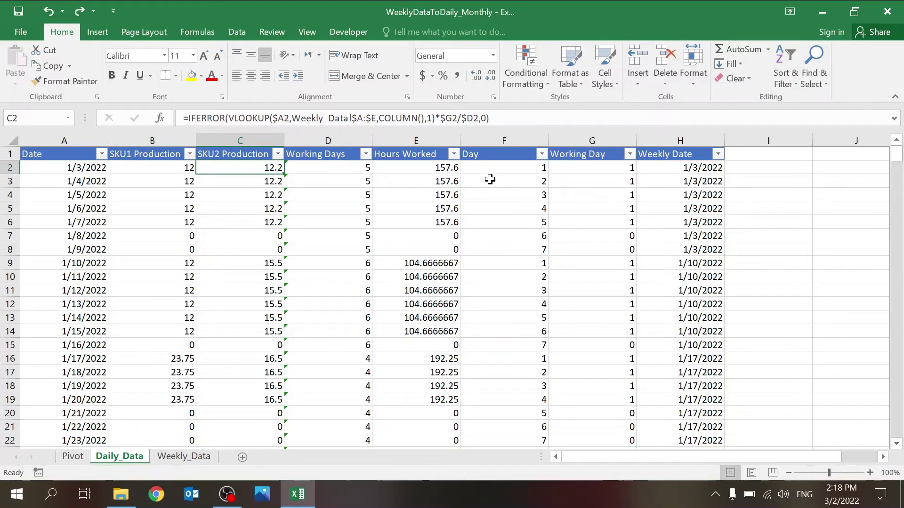
{"action": "left_click", "coordinate": [448, 170]}
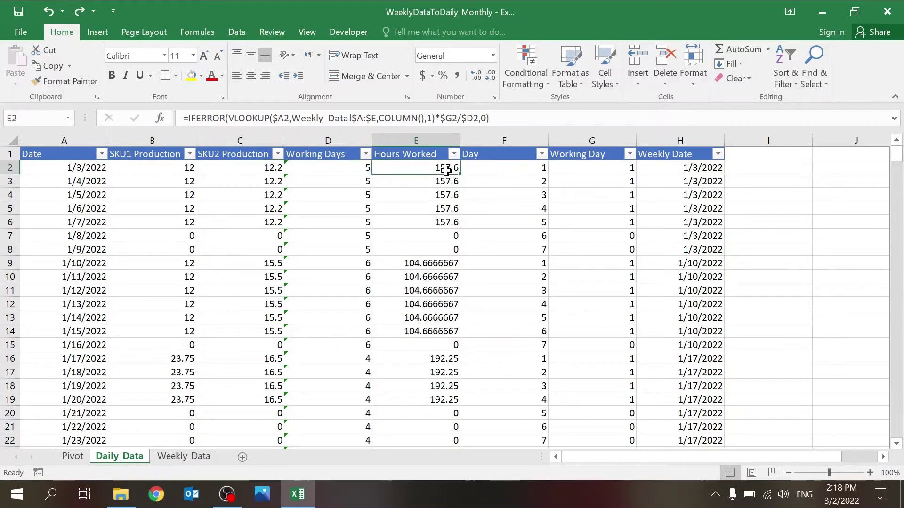
- Enter =E2/D2 in Weekly_Data F2, giving 157.6 hours per day, then return to Daily_Data
{"action": "left_click", "coordinate": [184, 456]}
{"action": "left_click", "coordinate": [344, 168]}
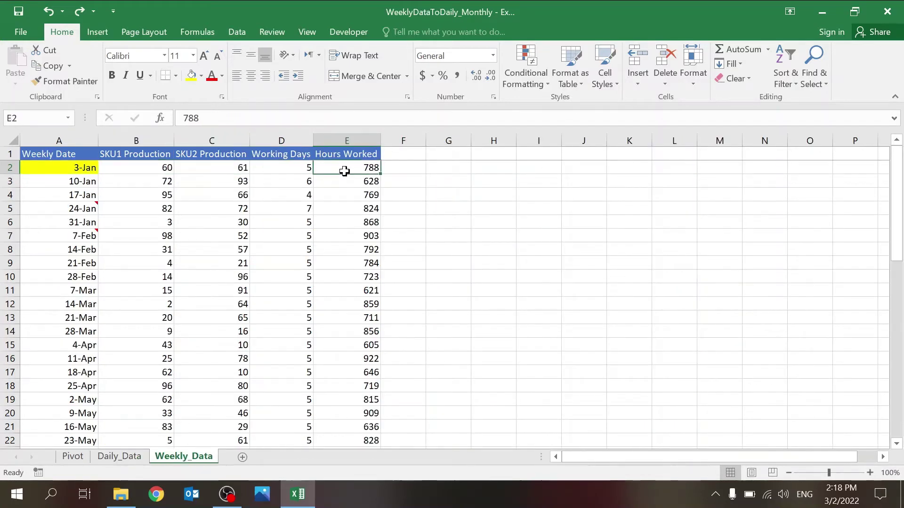
{"action": "left_click", "coordinate": [392, 167]}
{"action": "type", "text": "="}
{"action": "key", "text": "Left"}
{"action": "type", "text": "/"}
{"action": "key", "text": "Left"}
{"action": "key", "text": "Left"}
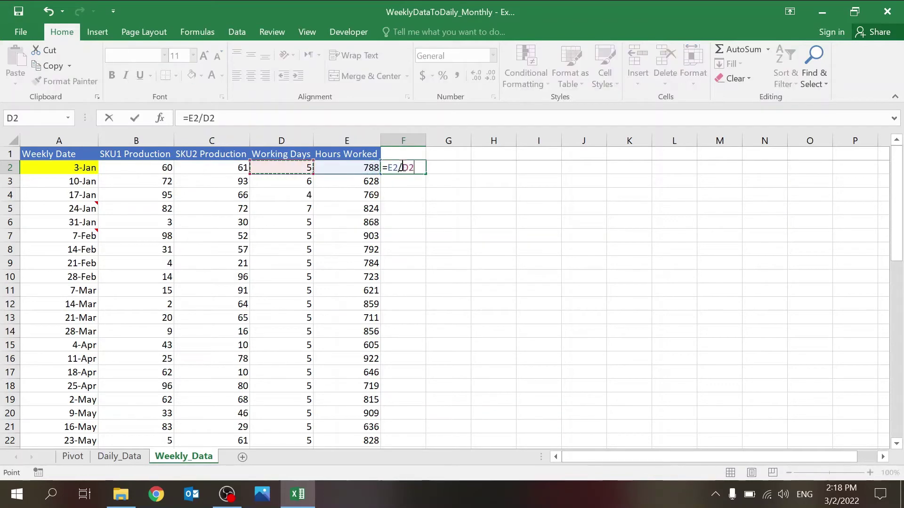
{"action": "key", "text": "ctrl+Return"}
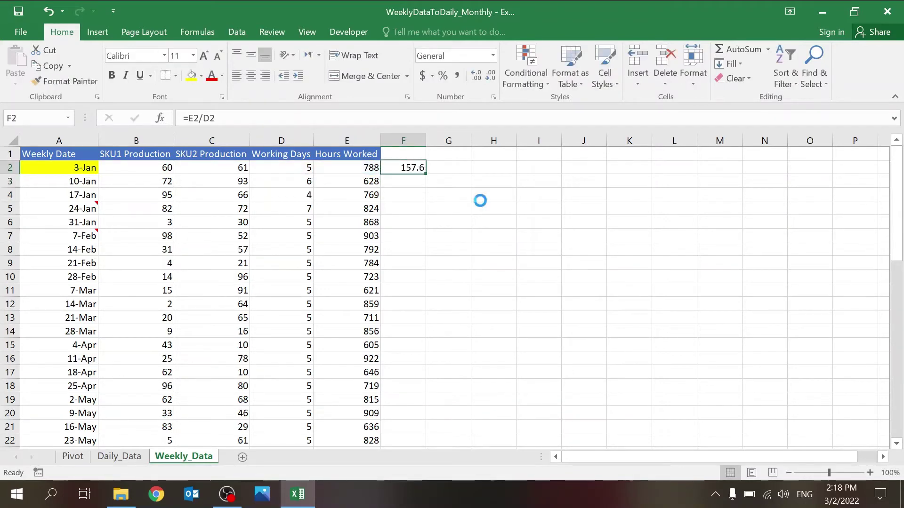
{"action": "left_click", "coordinate": [115, 459]}
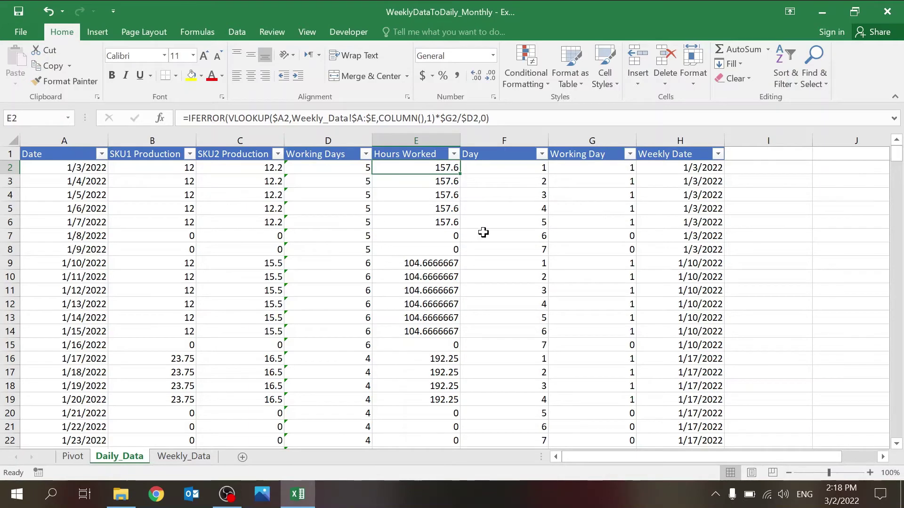
{"action": "left_click", "coordinate": [688, 168]}
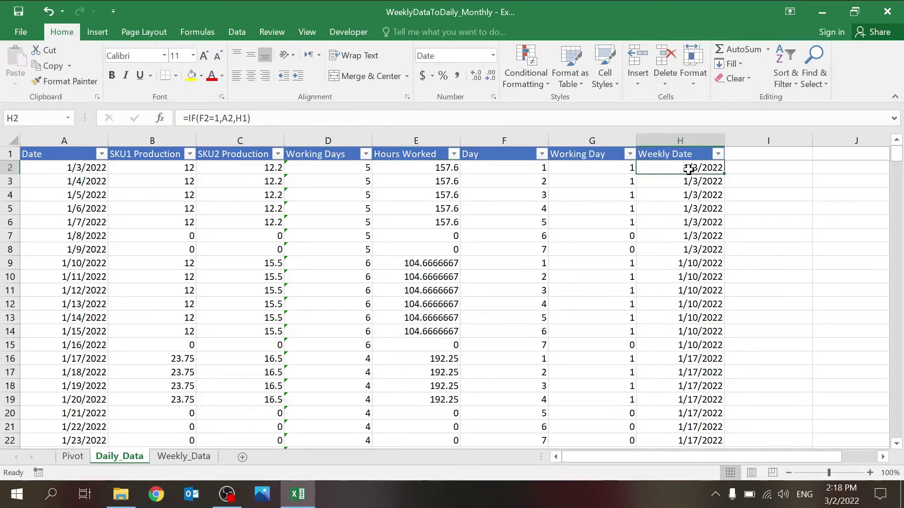
{"action": "key", "text": "Down"}
{"action": "key", "text": "Up"}
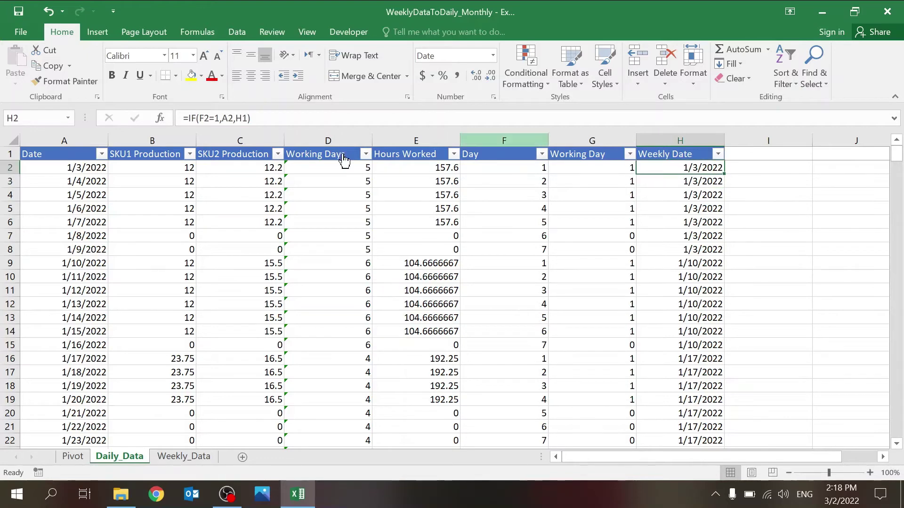
{"action": "left_click", "coordinate": [302, 118]}
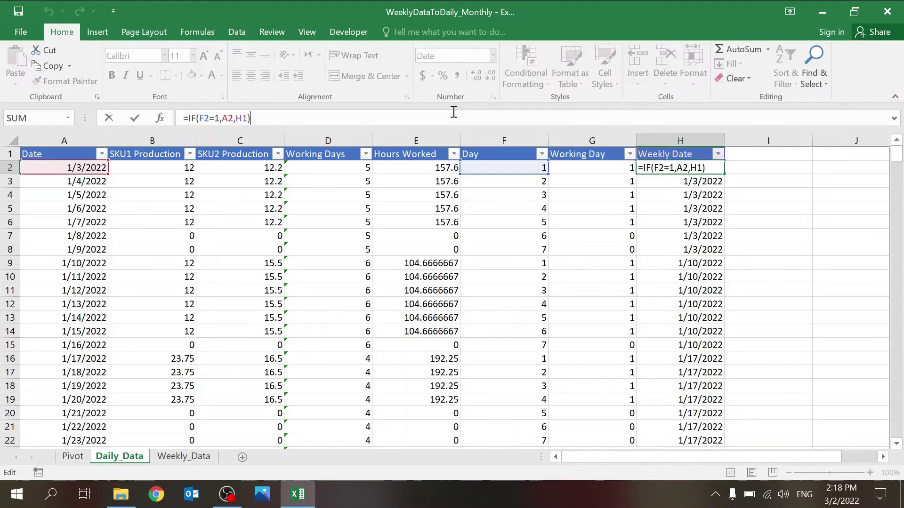
{"action": "key", "text": "Escape"}
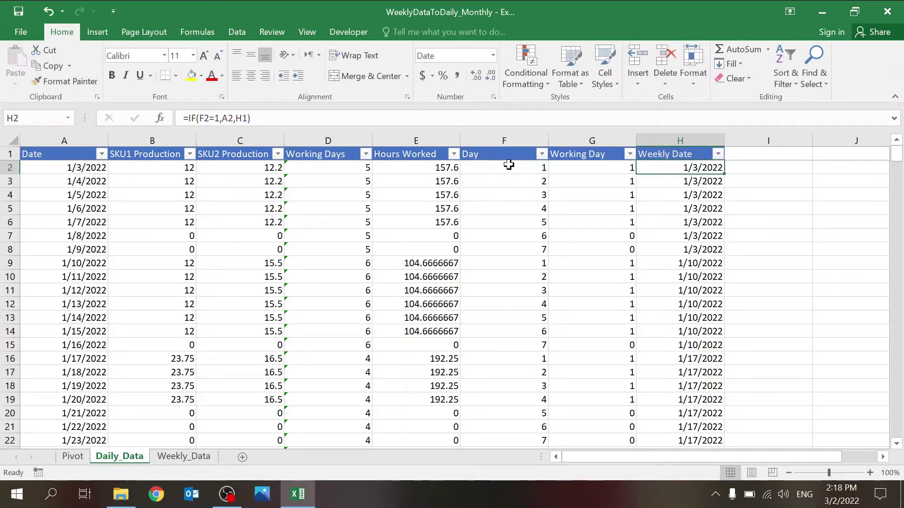
{"action": "left_click", "coordinate": [382, 120]}
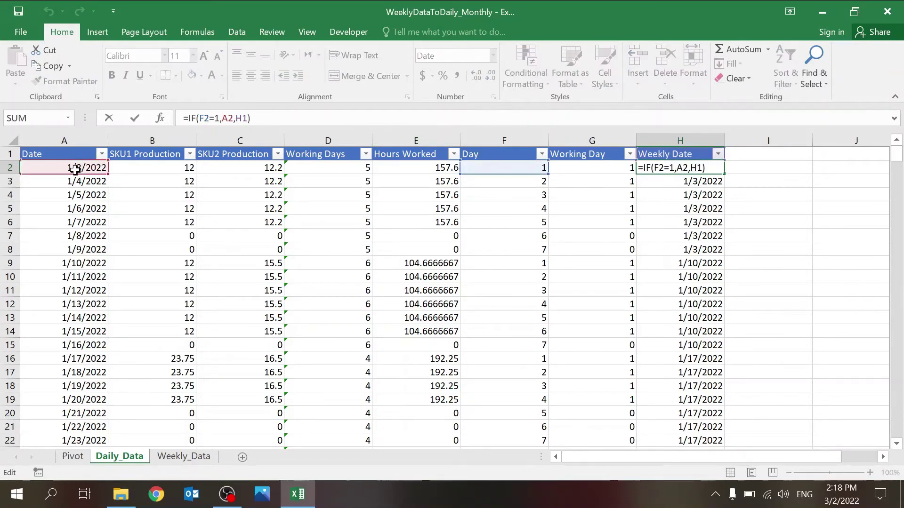
{"action": "key", "text": "Return"}
{"action": "key", "text": "Down"}
{"action": "key", "text": "Down"}
{"action": "key", "text": "Down"}
{"action": "key", "text": "Down"}
{"action": "key", "text": "Down"}
{"action": "key", "text": "Down"}
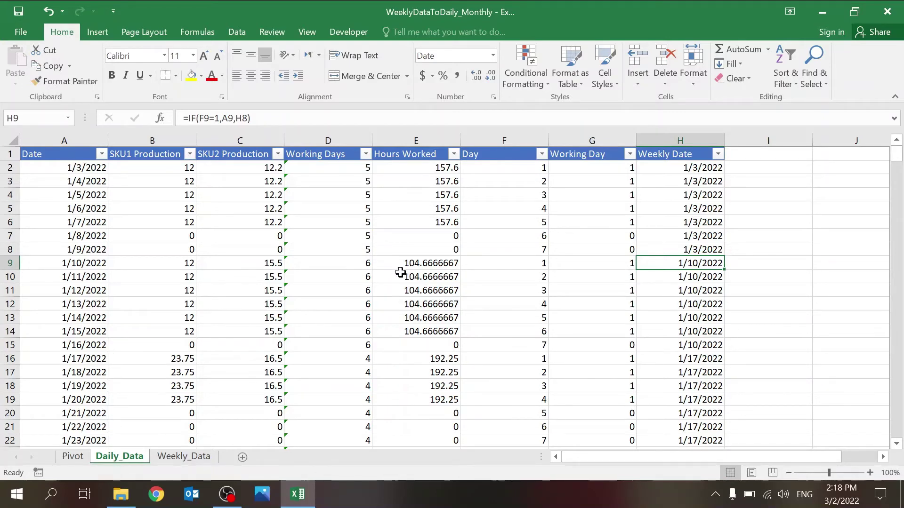
{"action": "left_click", "coordinate": [84, 138]}
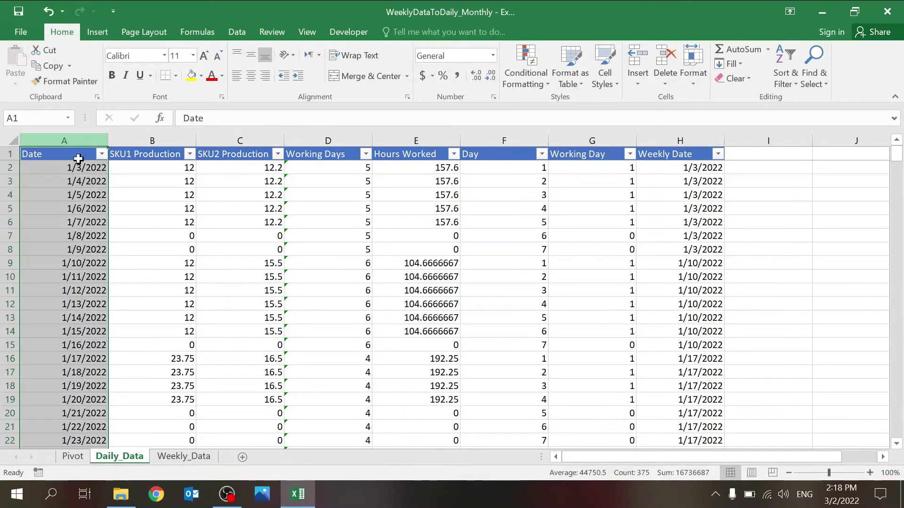
- Check the Working Days and Hours Worked columns and the lookup formula in D2
{"action": "left_click_drag", "start_coordinate": [174, 134], "coordinate": [329, 140]}
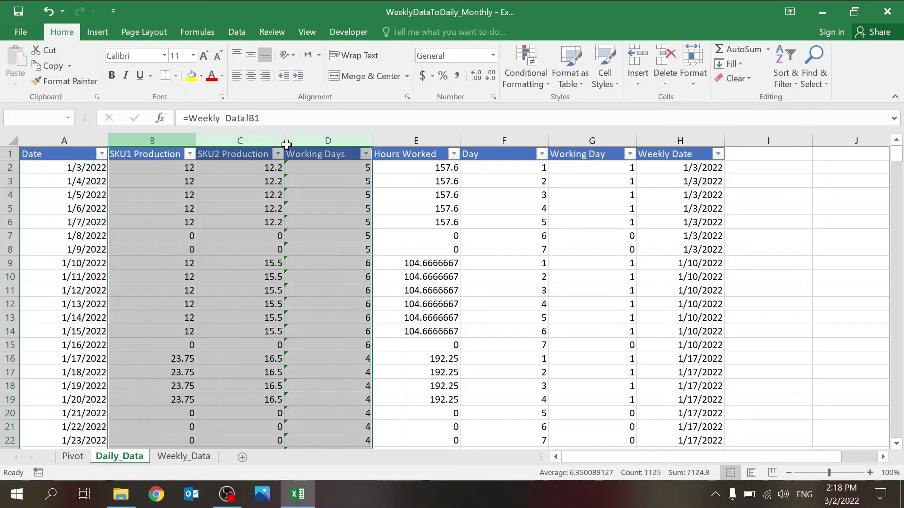
{"action": "left_click", "coordinate": [421, 148]}
{"action": "left_click", "coordinate": [420, 147]}
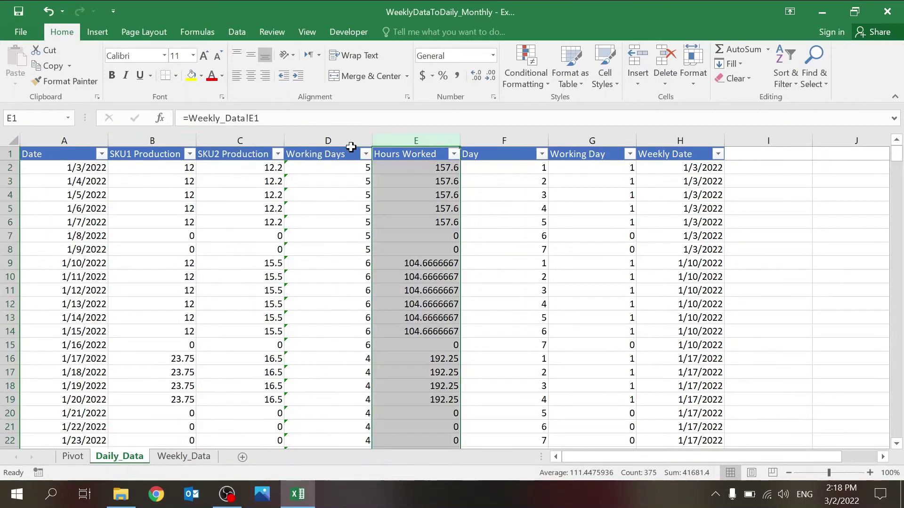
{"action": "left_click", "coordinate": [350, 147]}
{"action": "left_click", "coordinate": [333, 167]}
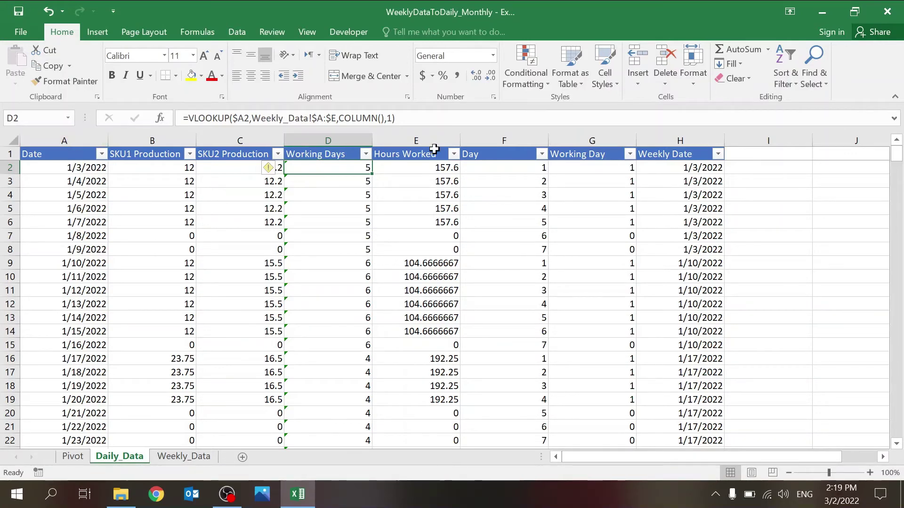
- Select the whole Daily_Data table from Date through Weekly Date and show the Insert ribbon
{"action": "left_click_drag", "start_coordinate": [680, 140], "coordinate": [591, 140]}
{"action": "left_click_drag", "start_coordinate": [199, 137], "coordinate": [44, 142]}
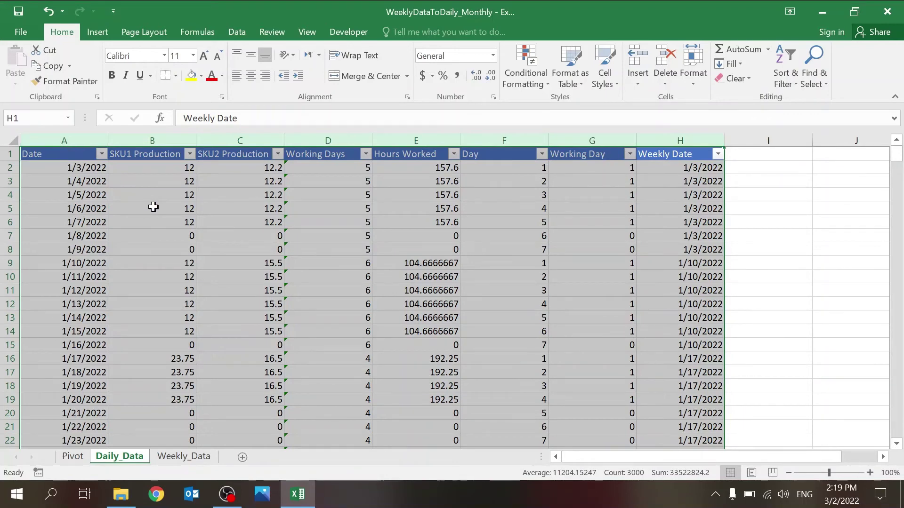
{"action": "left_click", "coordinate": [95, 32]}
- Create a PivotTable from the Daily_Data table placed at Pivot!B2
{"action": "left_click", "coordinate": [23, 54]}
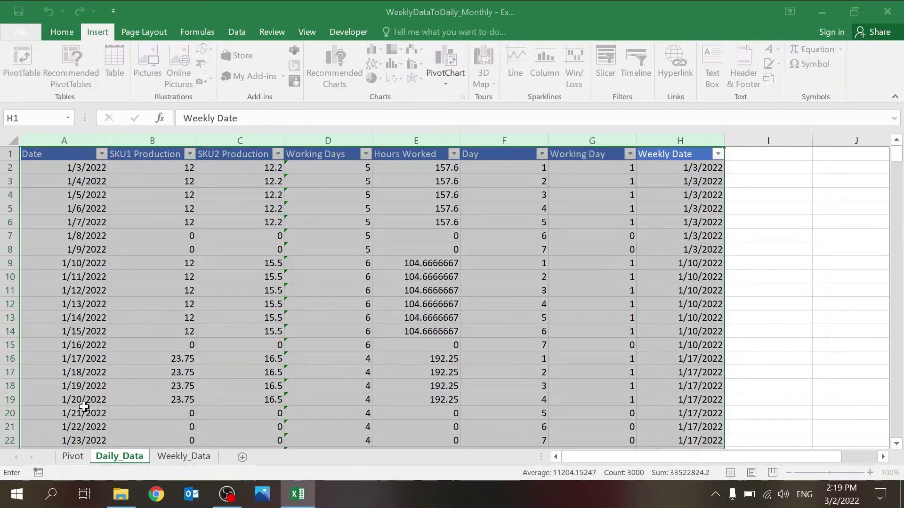
{"action": "left_click", "coordinate": [73, 458]}
{"action": "left_click", "coordinate": [85, 168]}
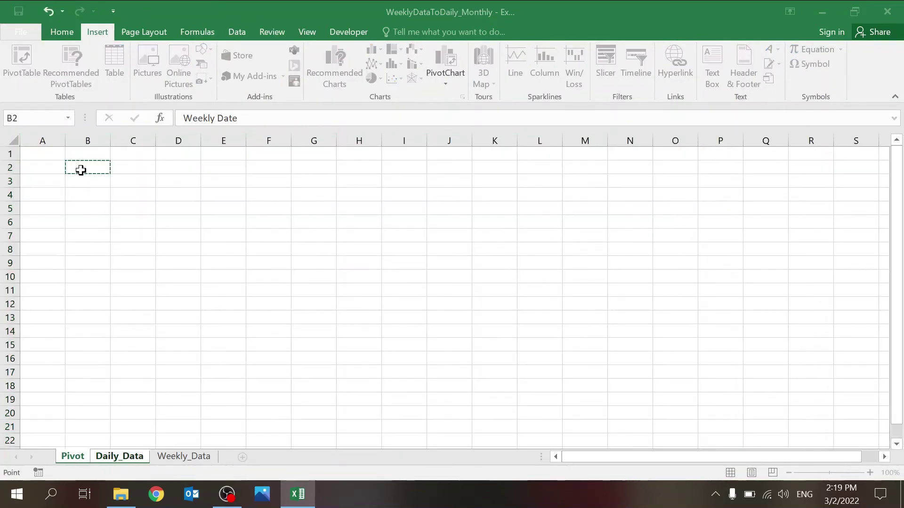
{"action": "key", "text": "Return"}
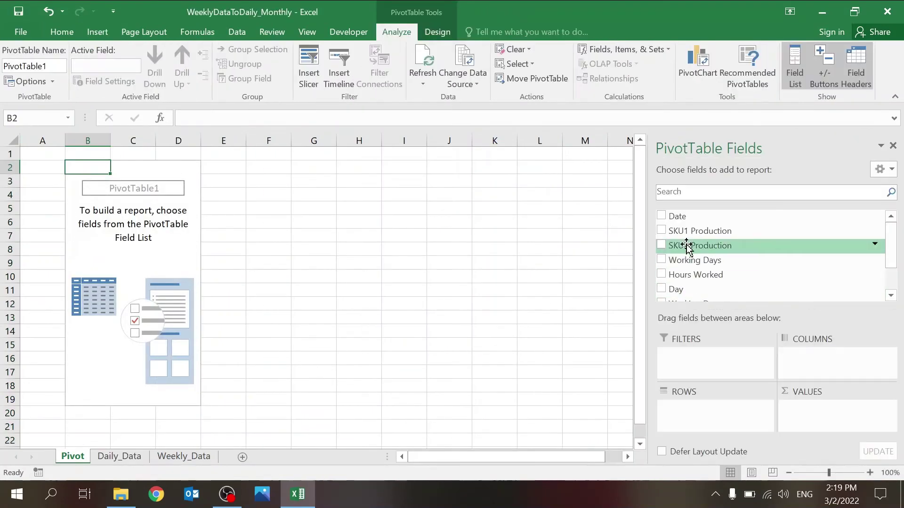
- Put Date in rows grouped by Years and Months, and add SKU1 Production to Values
{"action": "left_click_drag", "start_coordinate": [684, 218], "coordinate": [711, 412]}
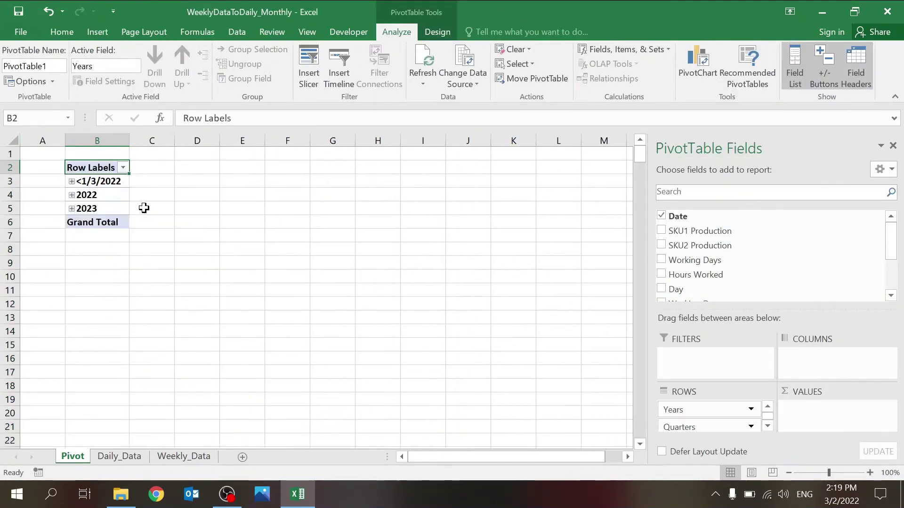
{"action": "left_click", "coordinate": [110, 194]}
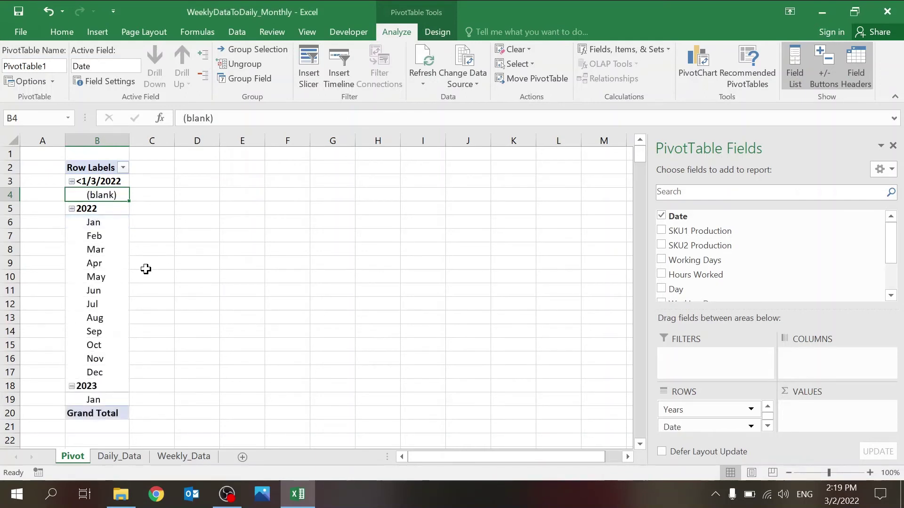
{"action": "left_click", "coordinate": [125, 254]}
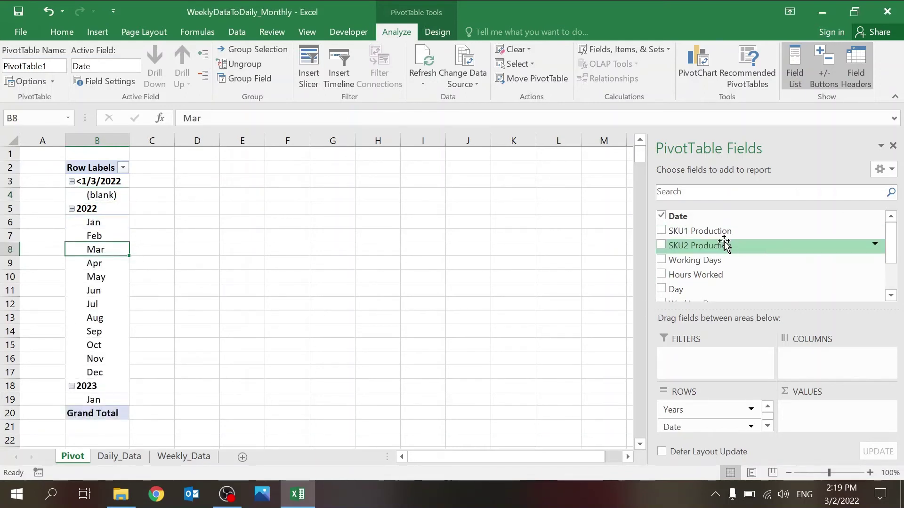
{"action": "left_click_drag", "start_coordinate": [716, 233], "coordinate": [821, 415]}
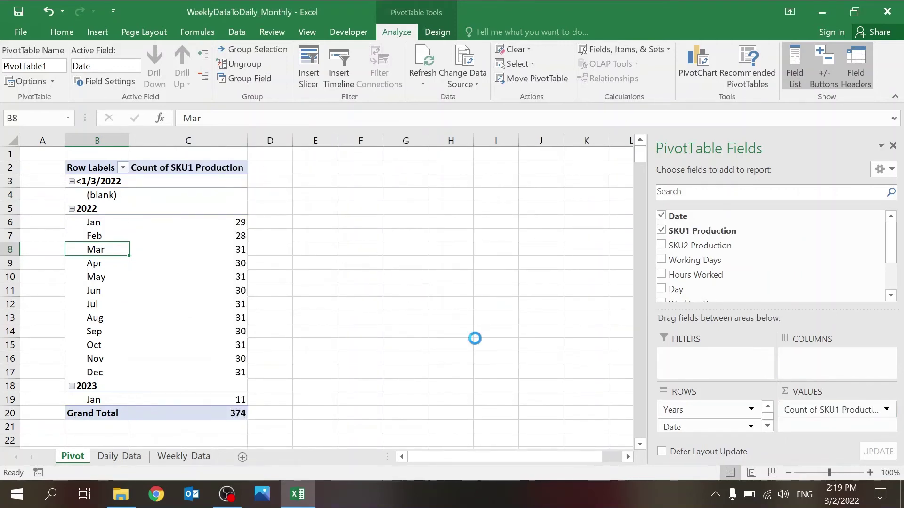
{"action": "left_click", "coordinate": [291, 289]}
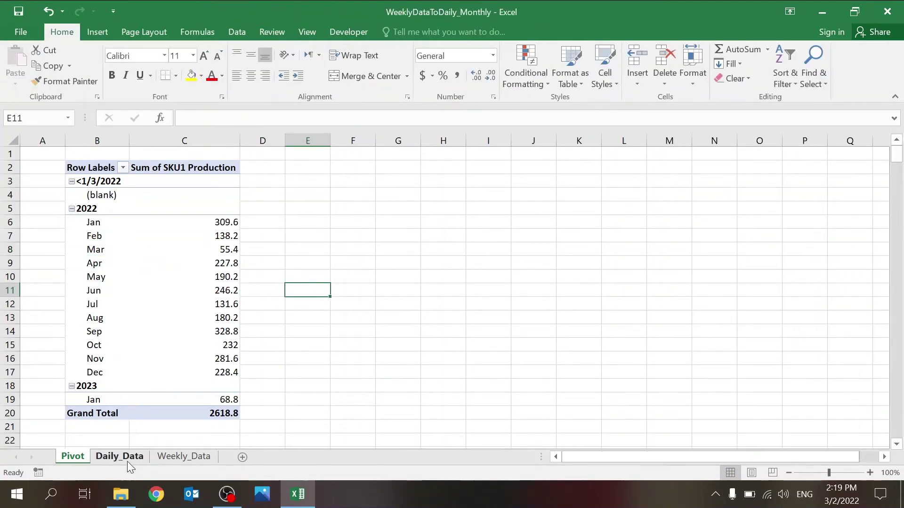
{"action": "left_click", "coordinate": [173, 454]}
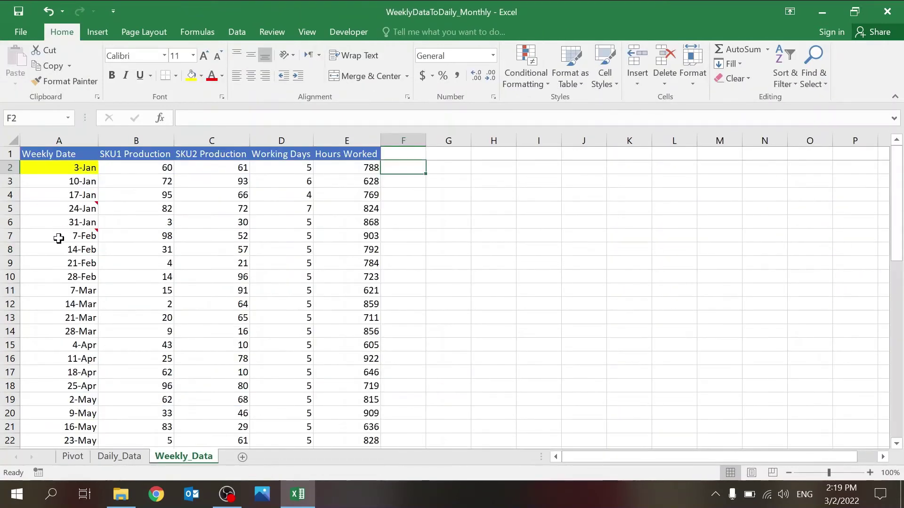
{"action": "left_click", "coordinate": [68, 223]}
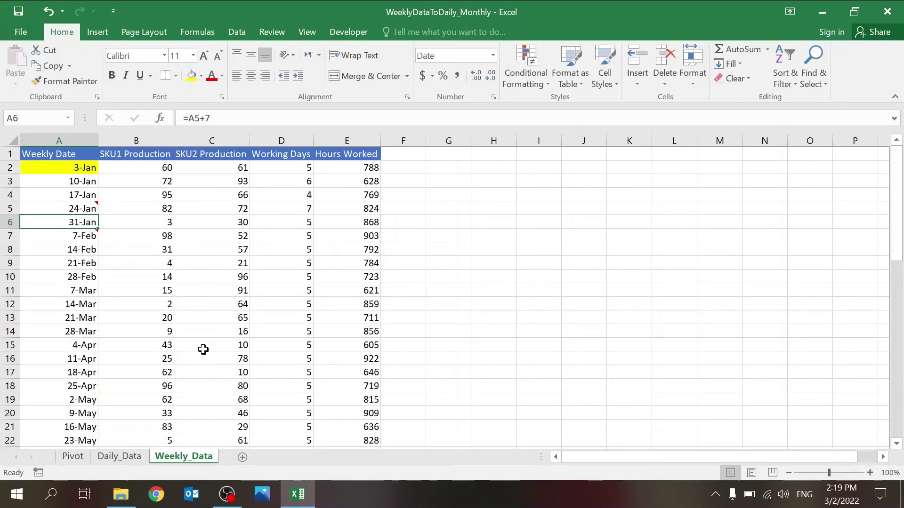
{"action": "left_click", "coordinate": [100, 458]}
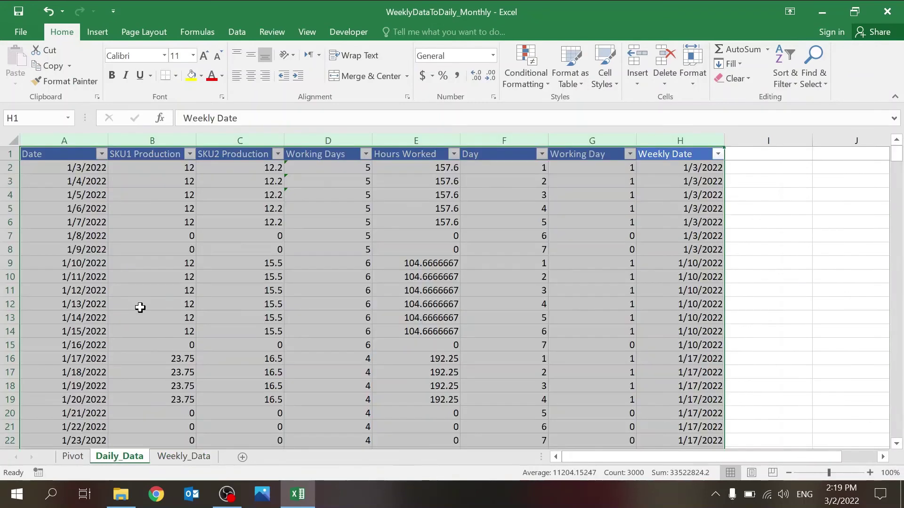
{"action": "left_click", "coordinate": [65, 369]}
{"action": "key", "text": "Down"}
{"action": "key", "text": "Down"}
{"action": "key", "text": "Down"}
{"action": "key", "text": "Down"}
{"action": "key", "text": "Down"}
{"action": "key", "text": "Down"}
{"action": "key", "text": "Down"}
{"action": "key", "text": "Down"}
{"action": "key", "text": "Down"}
{"action": "key", "text": "Down"}
{"action": "key", "text": "Down"}
{"action": "key", "text": "Down"}
{"action": "key", "text": "Down"}
{"action": "key", "text": "Down"}
{"action": "key", "text": "Down"}
{"action": "key", "text": "Down"}
{"action": "key", "text": "Down"}
{"action": "key", "text": "Down"}
{"action": "key", "text": "Down"}
{"action": "key", "text": "Down"}
{"action": "key", "text": "Down"}
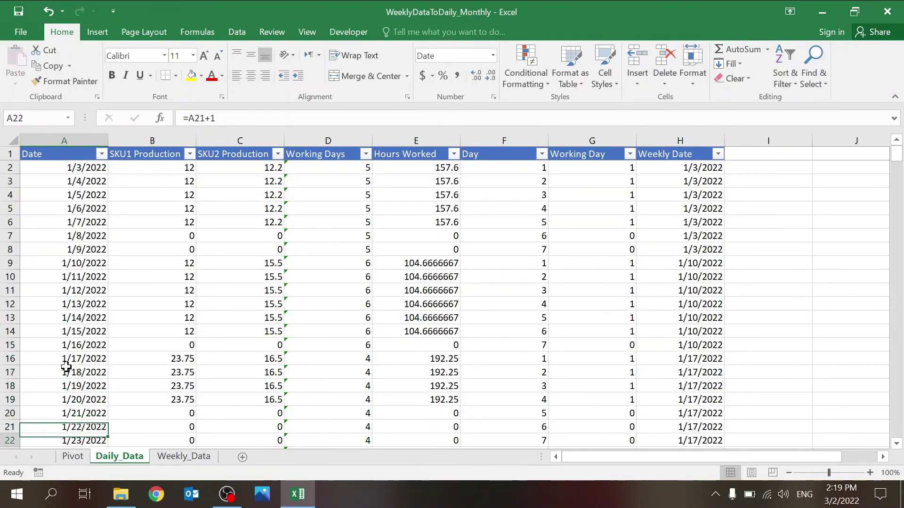
{"action": "left_click", "coordinate": [92, 306]}
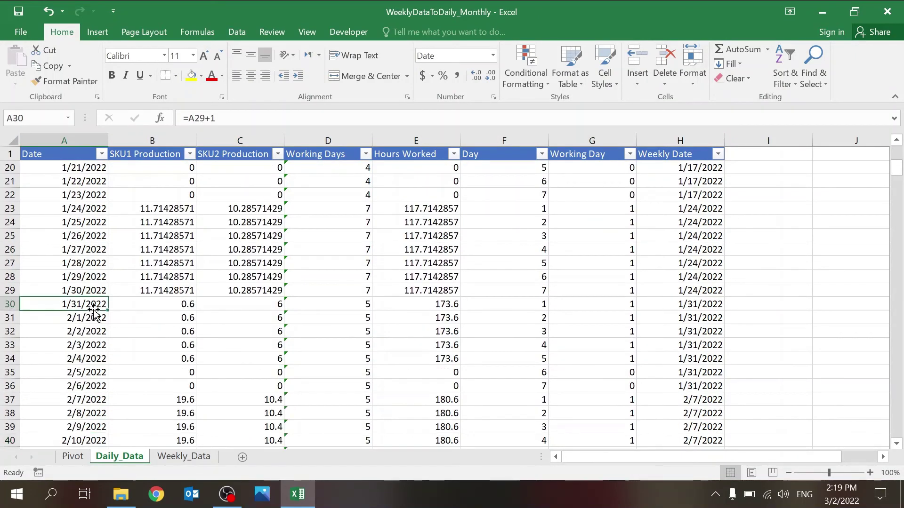
{"action": "left_click_drag", "start_coordinate": [91, 318], "coordinate": [85, 386]}
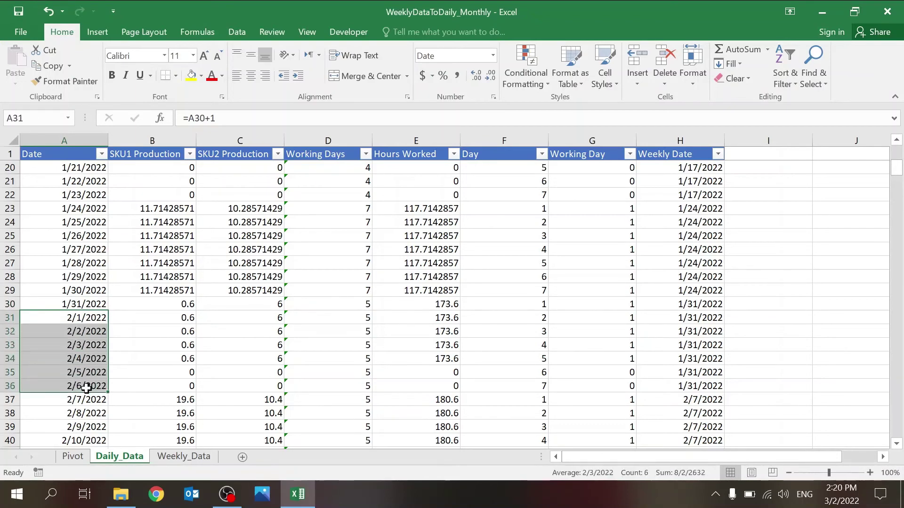
{"action": "left_click", "coordinate": [73, 456]}
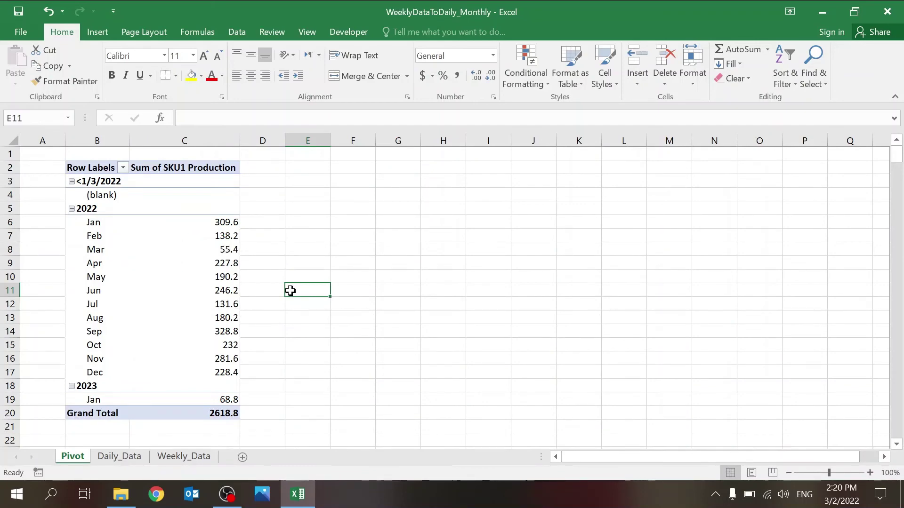
- Add SKU2 Production to Values and regroup the pivot dates by Years and Quarters
{"action": "left_click", "coordinate": [205, 289]}
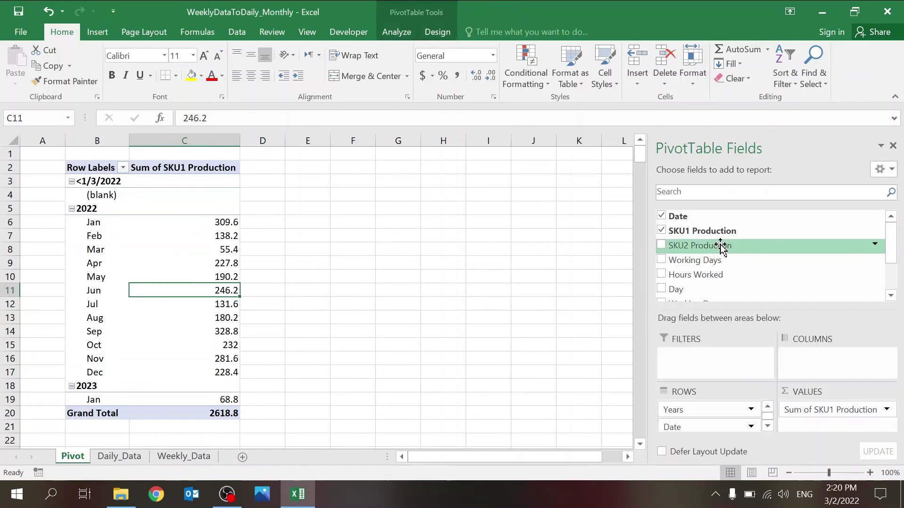
{"action": "left_click_drag", "start_coordinate": [720, 246], "coordinate": [801, 410]}
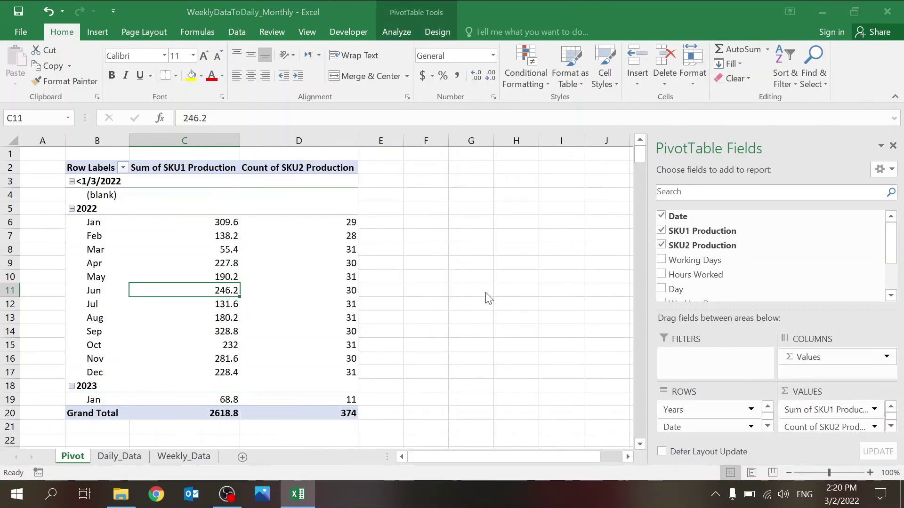
{"action": "left_click", "coordinate": [491, 271]}
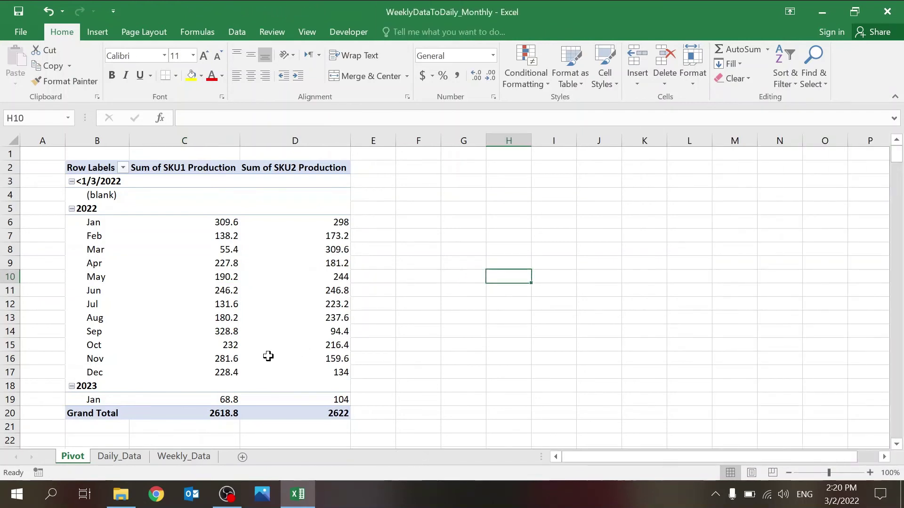
{"action": "left_click", "coordinate": [101, 265]}
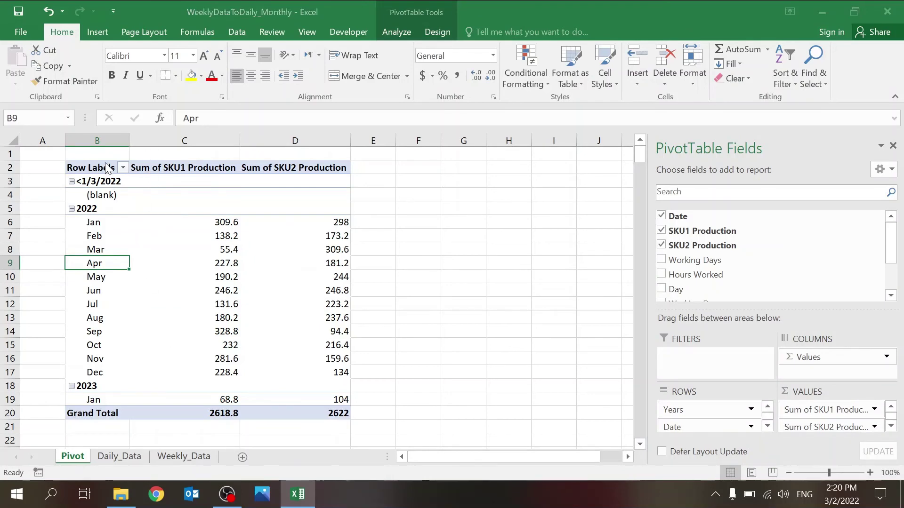
{"action": "key", "text": "Return"}
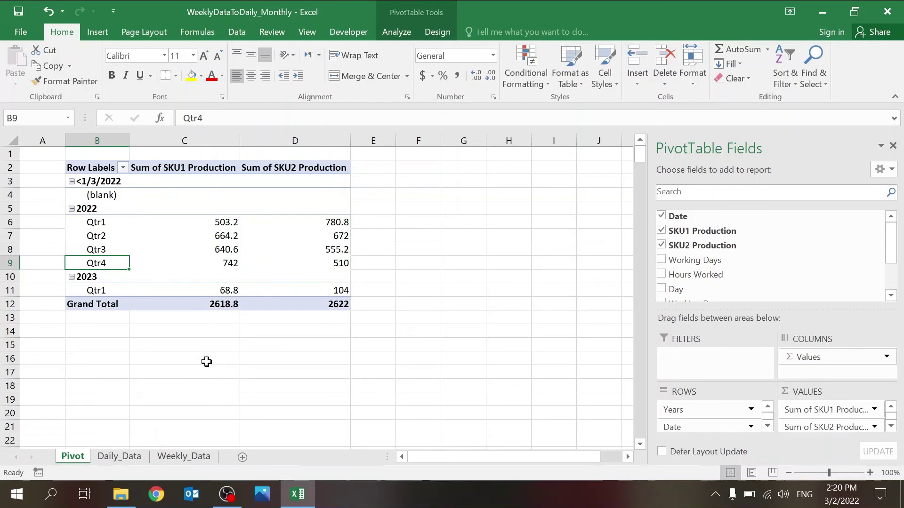
- Return to Daily_Data and view the IFERROR(VLOOKUP) SKU1 Production formula in B24
{"action": "left_click", "coordinate": [210, 371]}
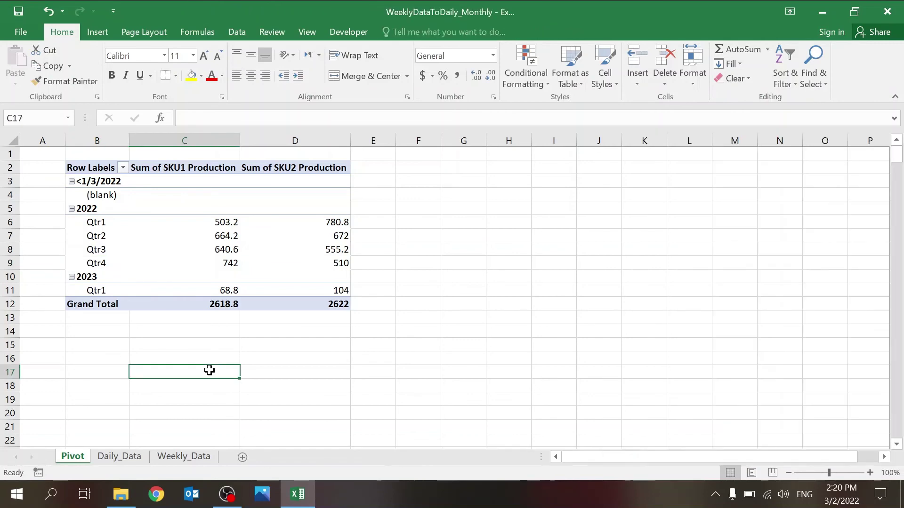
{"action": "left_click", "coordinate": [181, 457]}
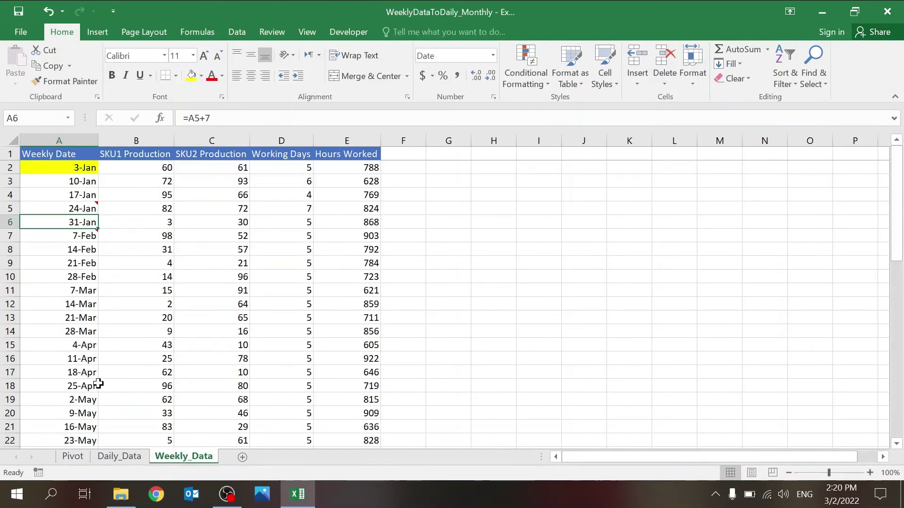
{"action": "left_click", "coordinate": [120, 456]}
{"action": "left_click", "coordinate": [194, 219]}
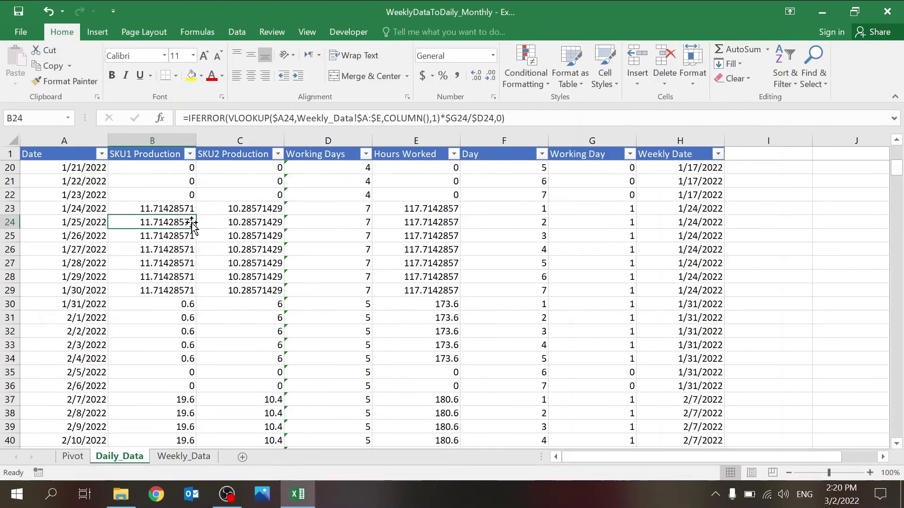